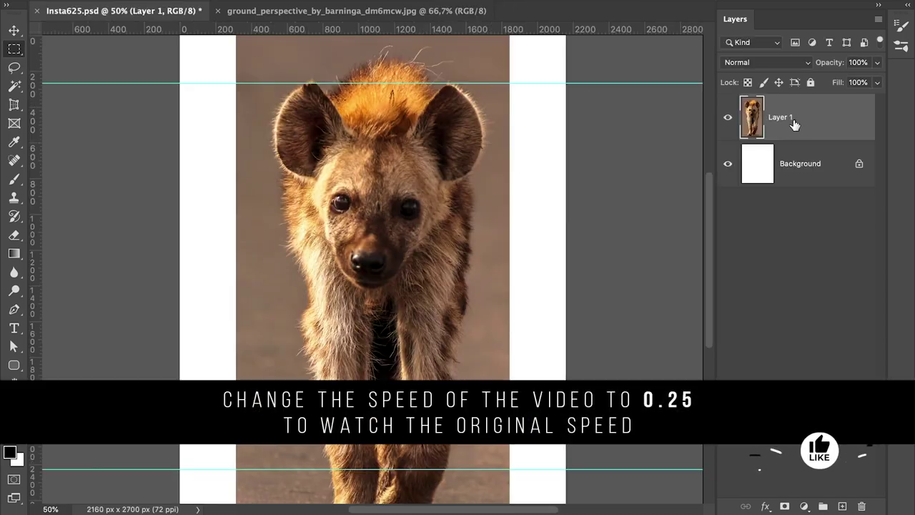
Step: Convert the hyena layer to a smart object and scale it to fit the canvas
right_click(795, 159)
click(677, 302)
key(ctrl+t)
drag(486, 67, 419, 126)
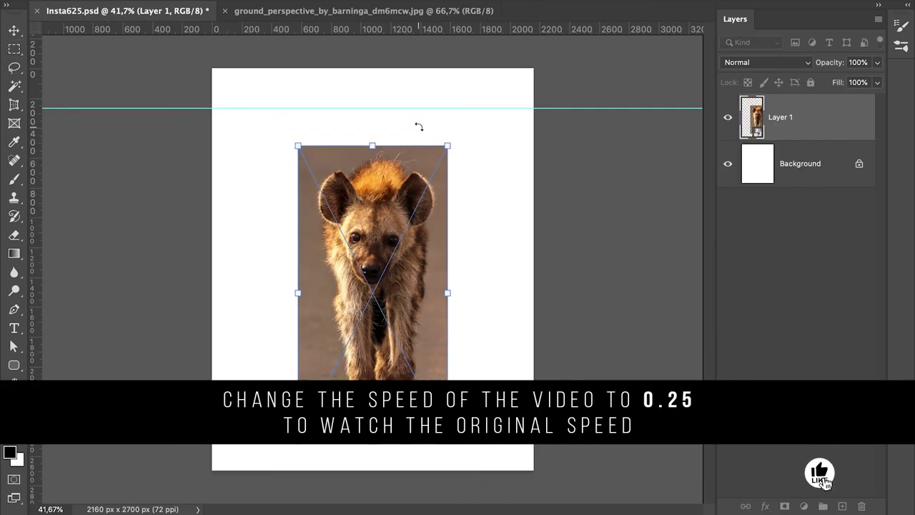
drag(399, 168, 390, 142)
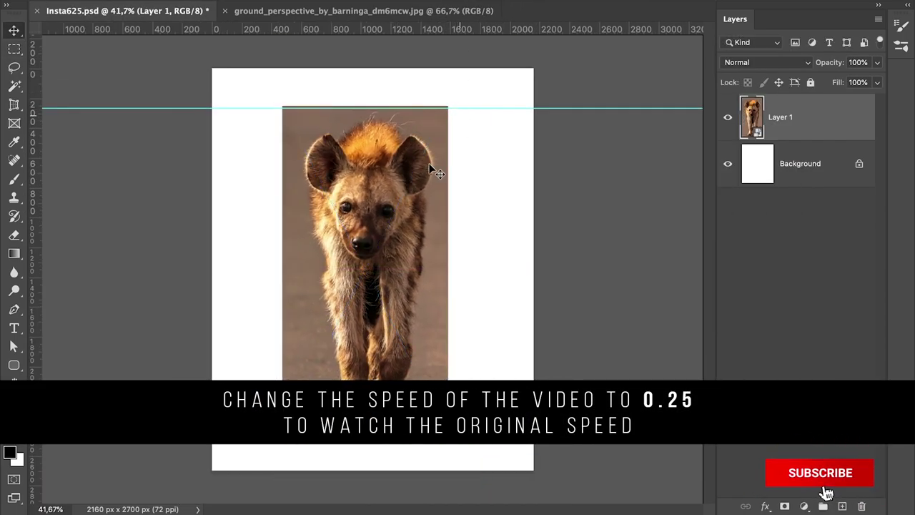
drag(453, 106, 445, 112)
key(Return)
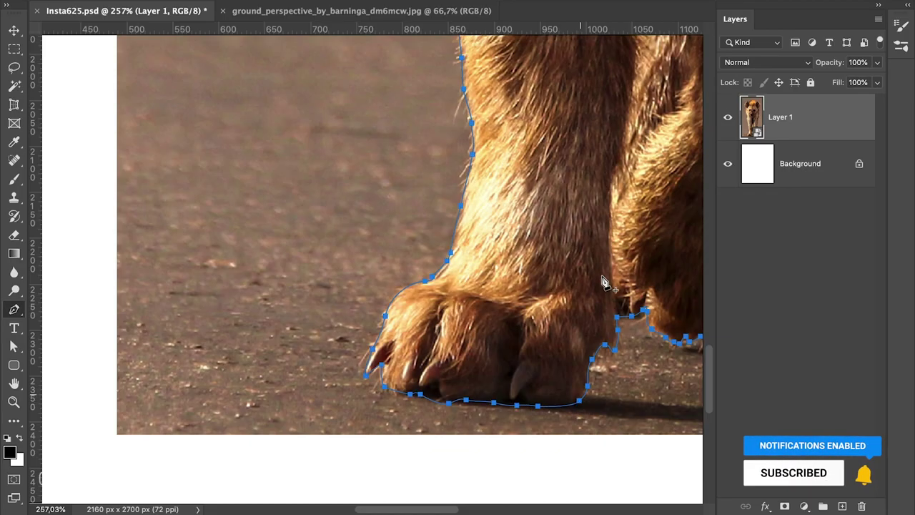
Step: Turn the pen path around the hyena into a selection and mask the hyena out
right_click(594, 279)
click(629, 314)
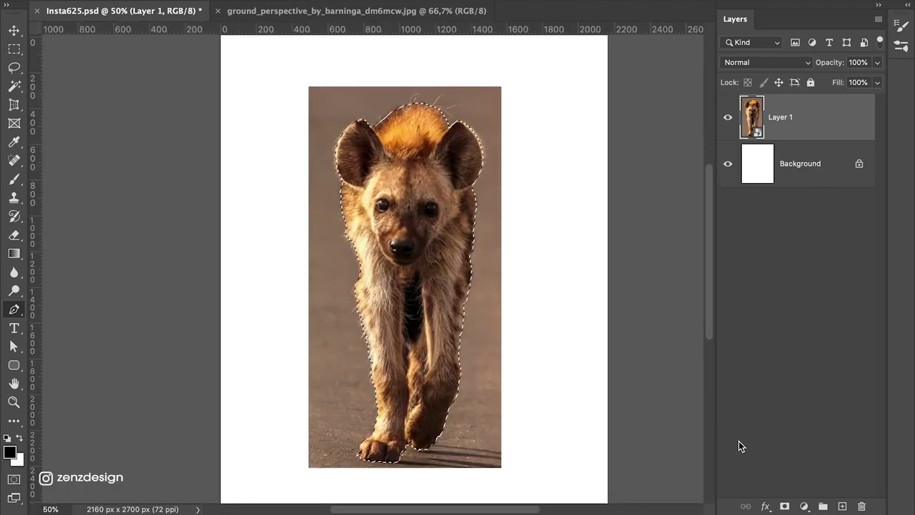
click(784, 506)
click(800, 163)
Step: Add a Solid Color fill layer above the Background and refine the hyena mask edges
click(804, 506)
click(833, 234)
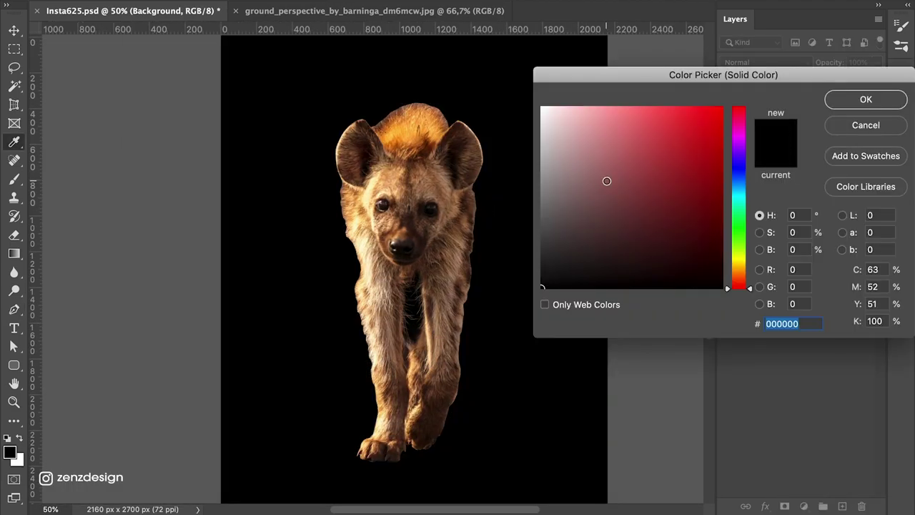
click(844, 102)
right_click(790, 117)
click(686, 225)
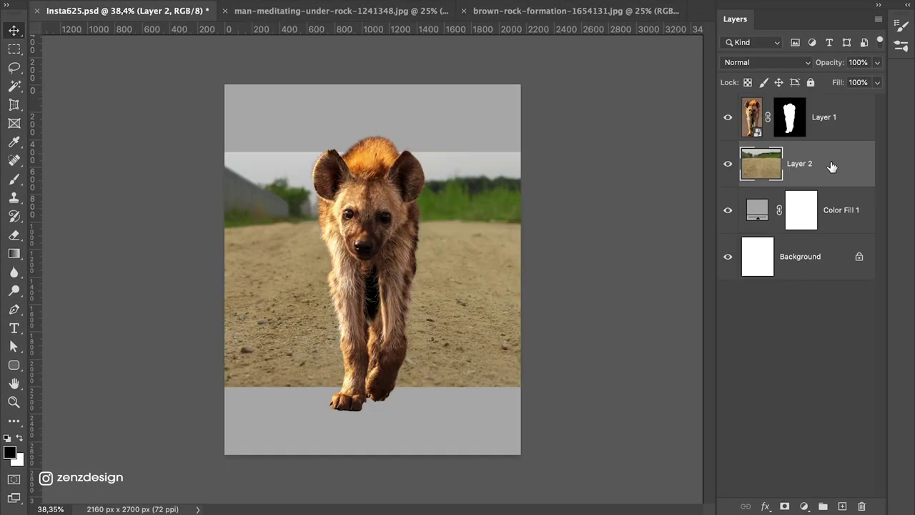
Step: Move the ground image (Layer 2) down and scale it to span the canvas width
right_click(831, 167)
click(715, 307)
key(ctrl+t)
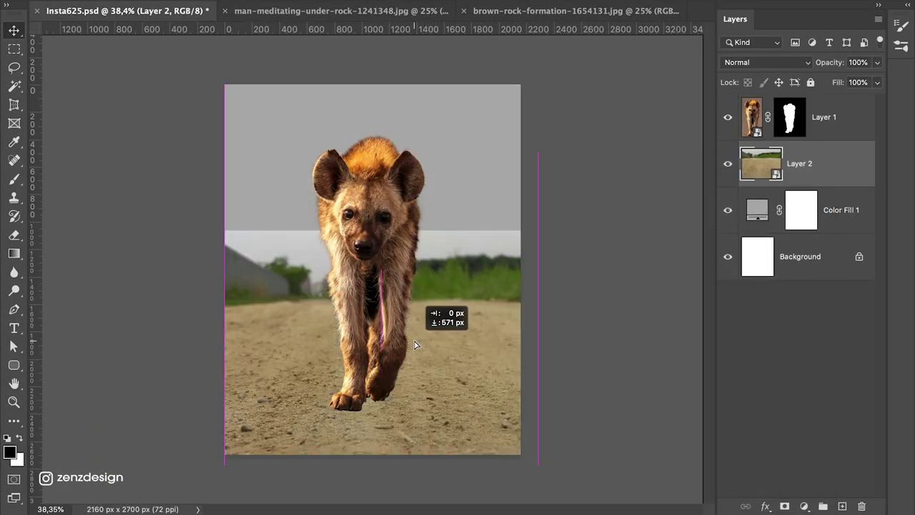
drag(419, 337, 389, 312)
drag(537, 286, 570, 271)
key(Return)
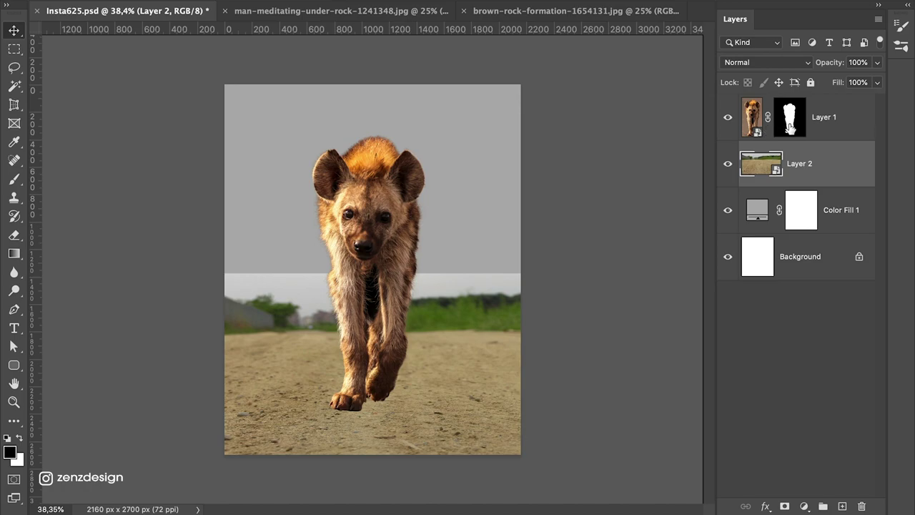
Step: Duplicate the hyena Layer 1 and raise the ground layer to lift the horizon
click(823, 163)
key(ctrl+j)
click(799, 209)
key(ctrl+t)
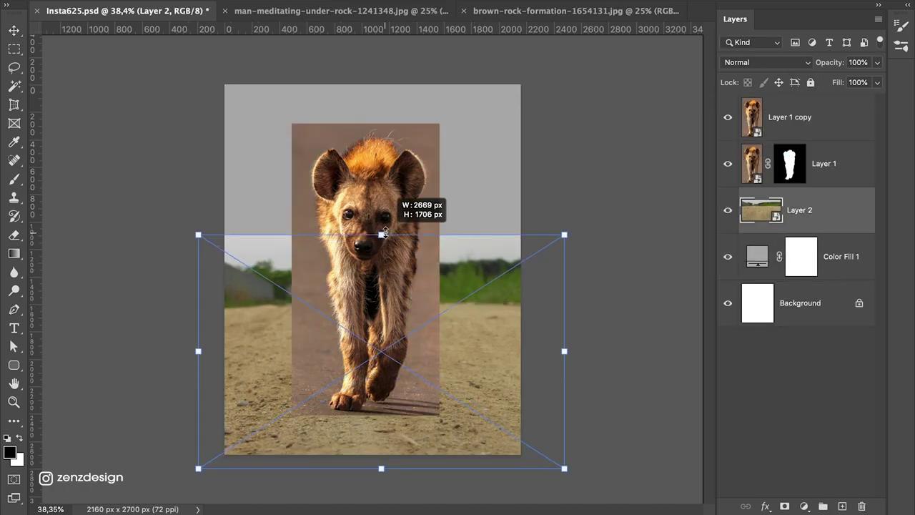
drag(372, 235, 371, 193)
key(Return)
Step: Hide the hyena copy and fade the ground's top into the grey backdrop with a gradient mask
click(728, 117)
key(ctrl+shift+m)
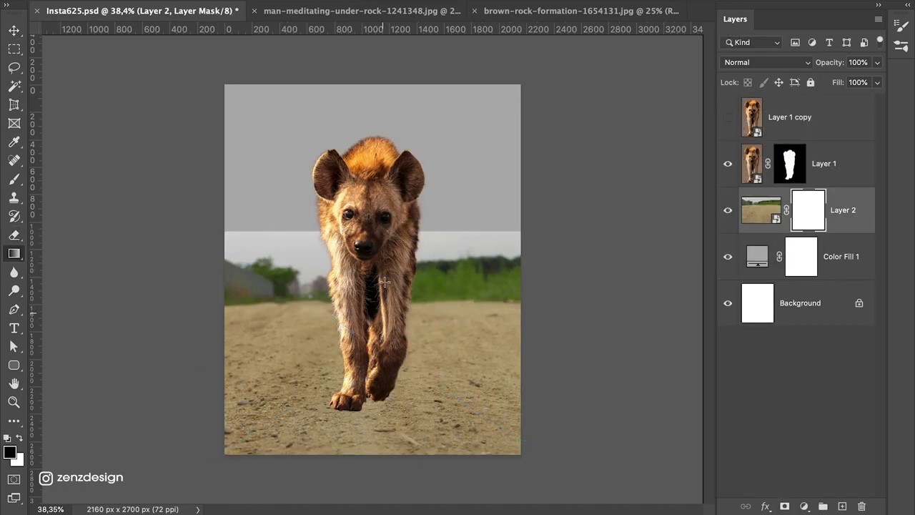
drag(384, 281, 385, 323)
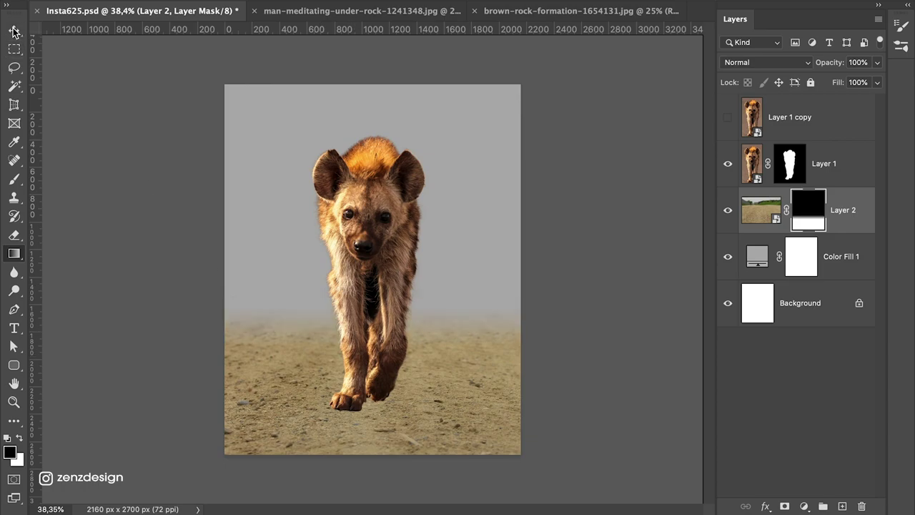
scroll(378, 422, up, 5)
scroll(378, 423, down, 5)
click(322, 11)
Step: Quick-select the upper rock face in the meditating-man photo
right_click(16, 67)
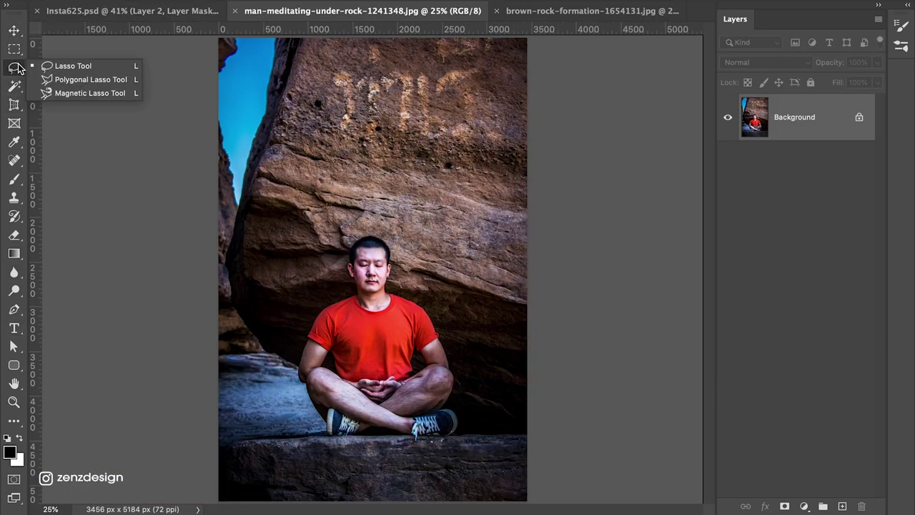
key(w)
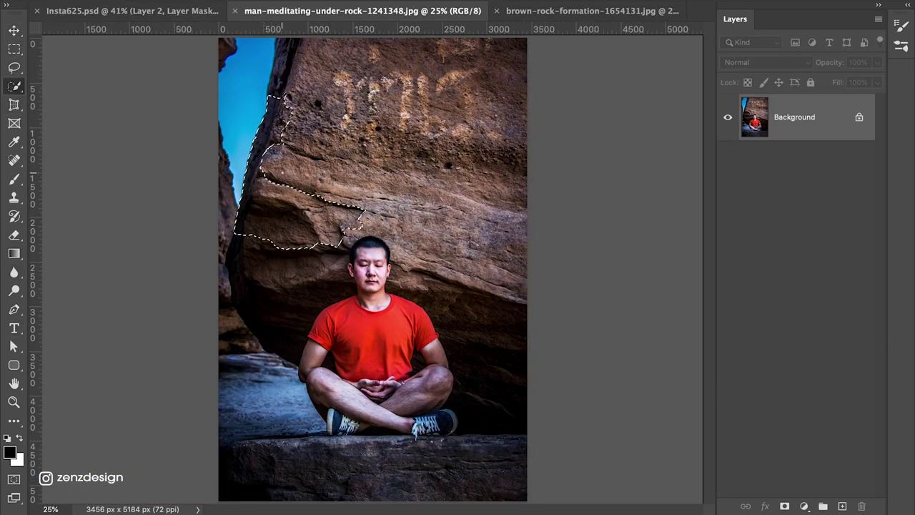
mouse_move(282, 100)
mouse_down()
mouse_move(470, 127)
mouse_move(214, 346)
mouse_up()
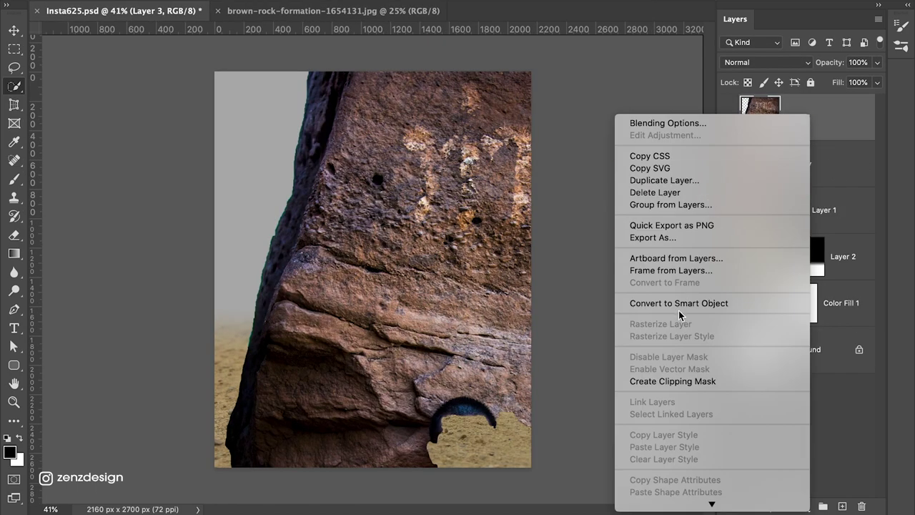
Step: Make the pasted rock a smart object and rotate it into the top-left corner
click(679, 304)
key(ctrl+t)
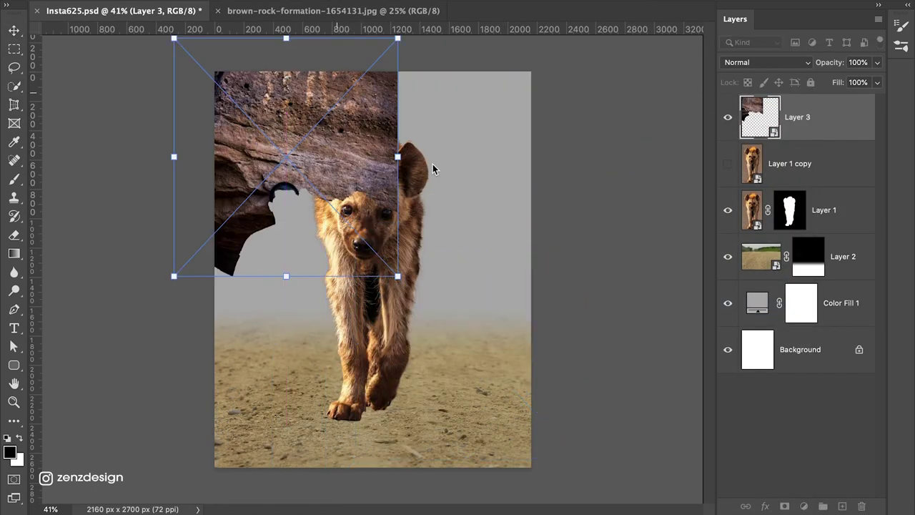
mouse_move(432, 164)
mouse_down()
mouse_move(321, 184)
mouse_move(283, 201)
mouse_move(282, 279)
mouse_up()
key(Return)
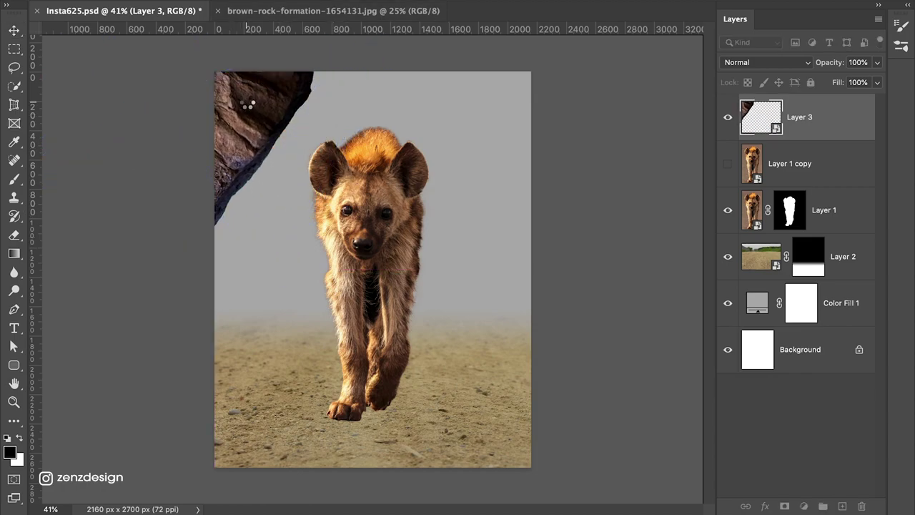
Step: Set the backdrop Color Fill to #000000 and paste the rock-formation image above Layer 1 copy
click(221, 18)
click(121, 11)
double_click(757, 303)
text(000000)
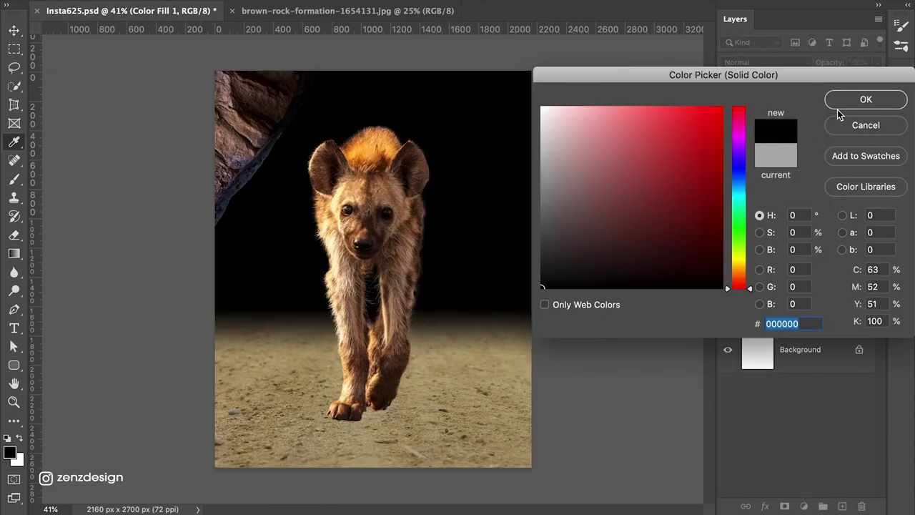
click(864, 98)
click(811, 172)
key(ctrl+v)
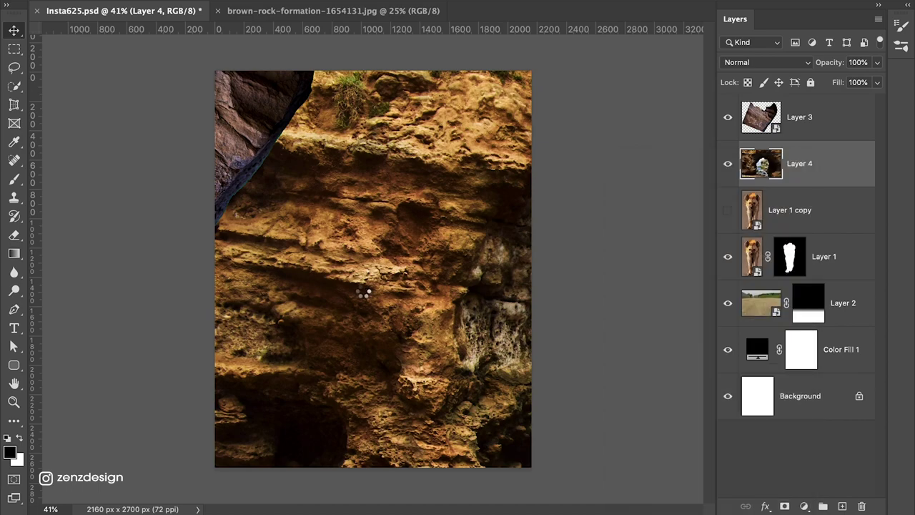
Step: Resize the rock formation, move Layer 4 below the ground, and place the cave opening behind the hyena
key(ctrl+minus)
key(ctrl+minus)
key(ctrl+minus)
key(ctrl+t)
drag(363, 214, 336, 120)
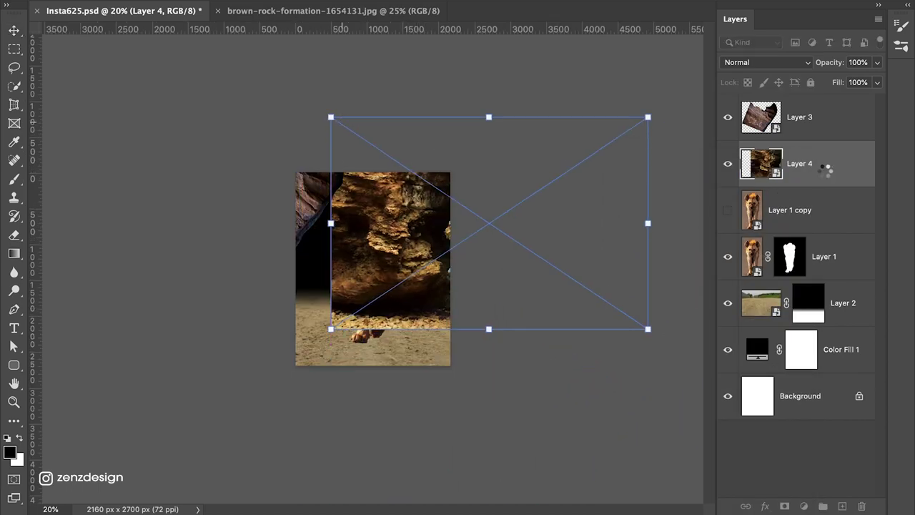
mouse_move(761, 163)
mouse_down()
mouse_move(761, 279)
mouse_move(822, 317)
mouse_up()
key(ctrl+0)
mouse_move(332, 210)
mouse_down()
mouse_move(492, 188)
mouse_move(466, 119)
mouse_up()
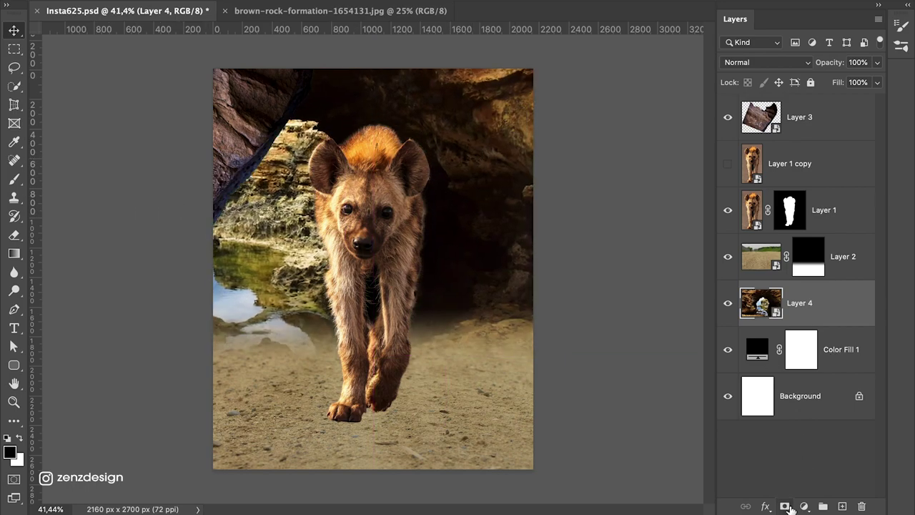
Step: Mask the cave layer and brush out the left rocks and water
click(784, 506)
key(b)
mouse_move(314, 129)
mouse_down()
mouse_move(204, 276)
mouse_move(314, 336)
mouse_move(500, 329)
mouse_up()
right_click(69, 50)
key(Escape)
drag(443, 322, 612, 327)
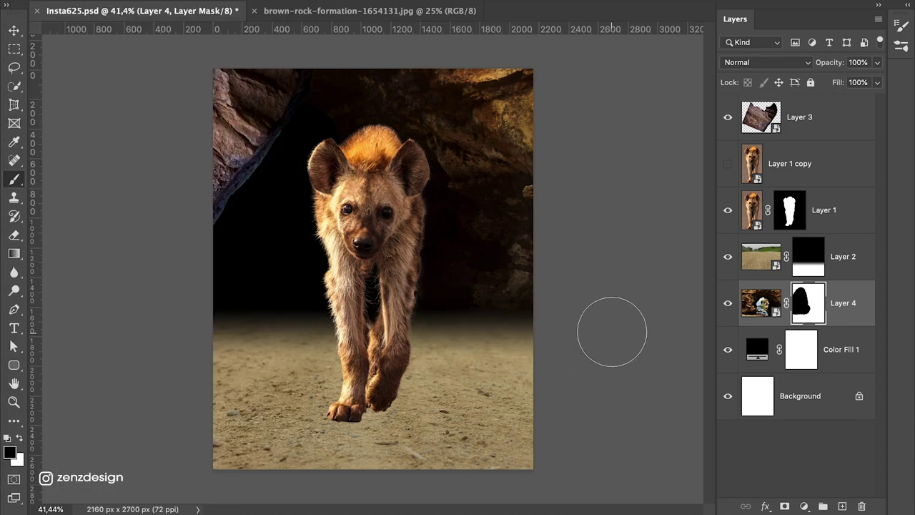
Step: Nudge the rock slab, mask it, and paint out its left edge
key(v)
mouse_move(266, 143)
mouse_down()
mouse_move(378, 138)
mouse_move(336, 151)
mouse_up()
click(785, 506)
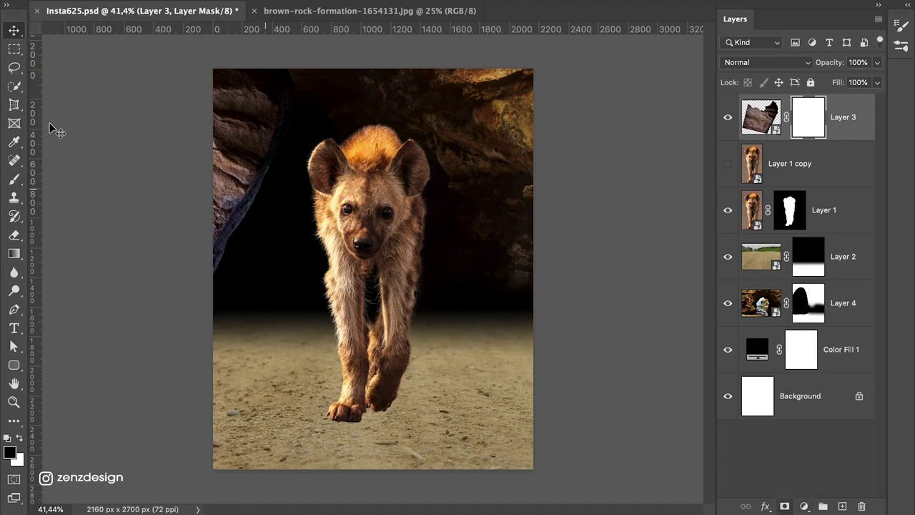
key(b)
drag(222, 172, 298, 198)
key(ctrl+z)
drag(257, 135, 221, 272)
Step: Refine both masks, painting over the cave's top-left and the purple left rock edge
click(728, 117)
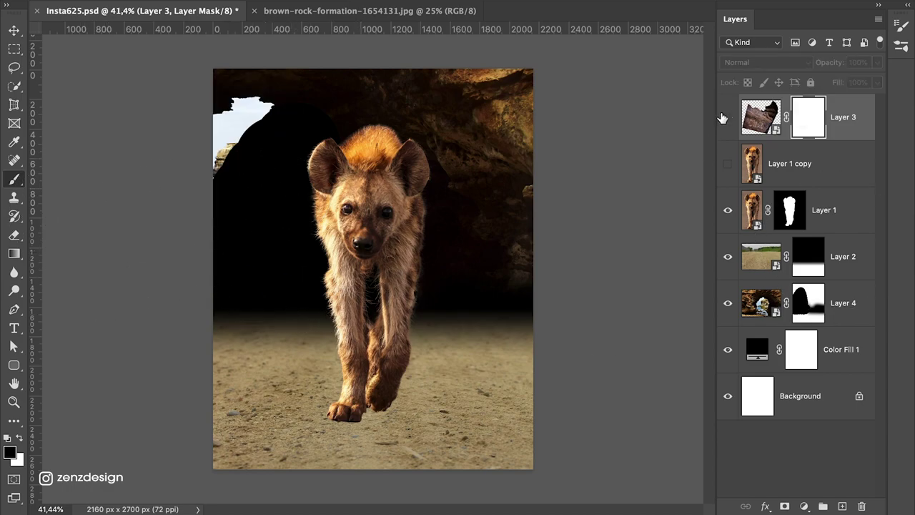
click(807, 302)
drag(245, 112, 214, 215)
click(728, 117)
click(808, 116)
drag(245, 257, 232, 182)
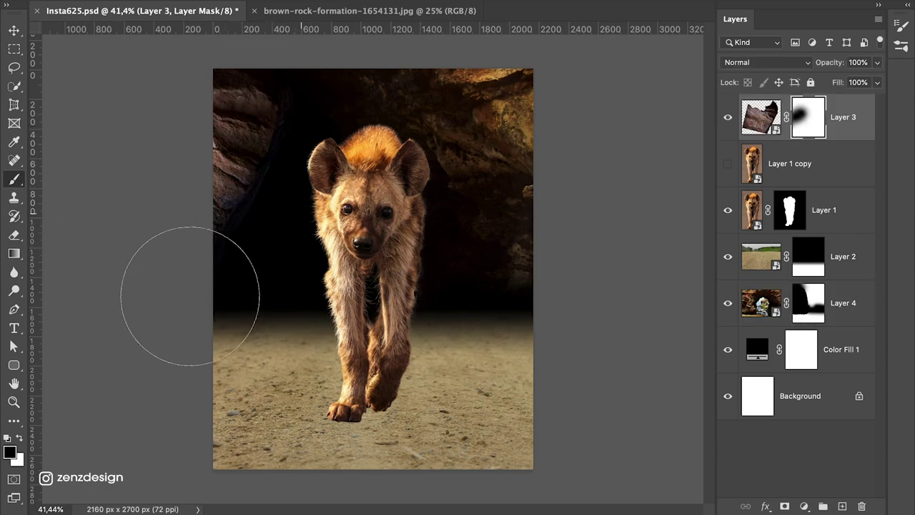
Step: Shift the cave image to darken the top-right and move Layer 1 copy lower in the stack
ctrl+click(518, 107)
drag(518, 107, 490, 149)
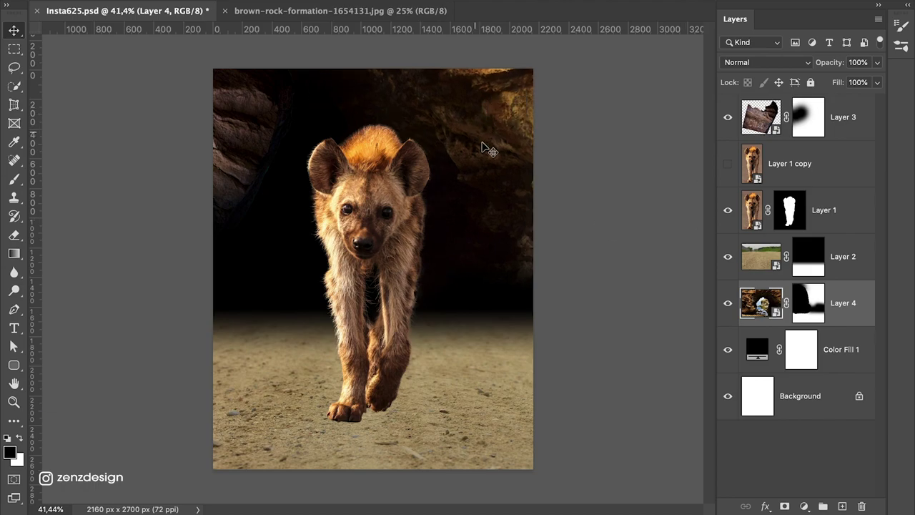
ctrl+click(490, 191)
click(846, 261)
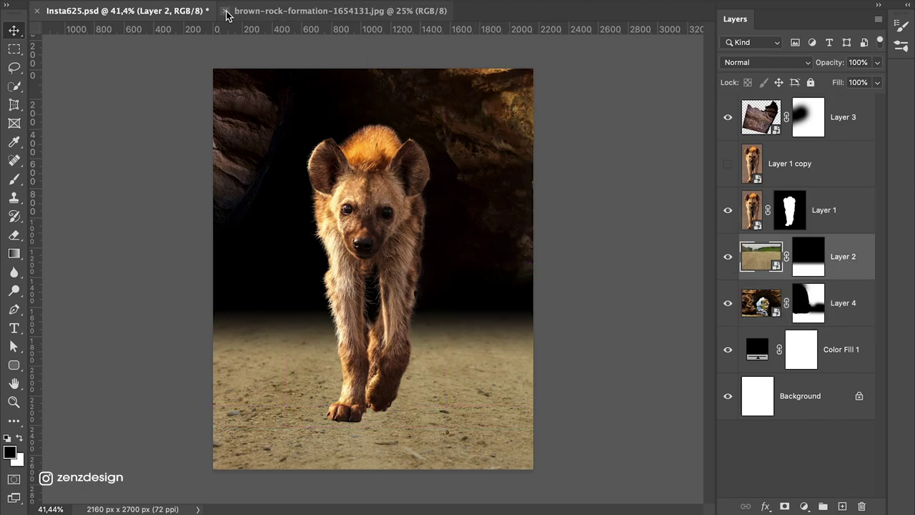
mouse_move(790, 163)
mouse_down()
mouse_move(853, 468)
mouse_move(823, 505)
mouse_up()
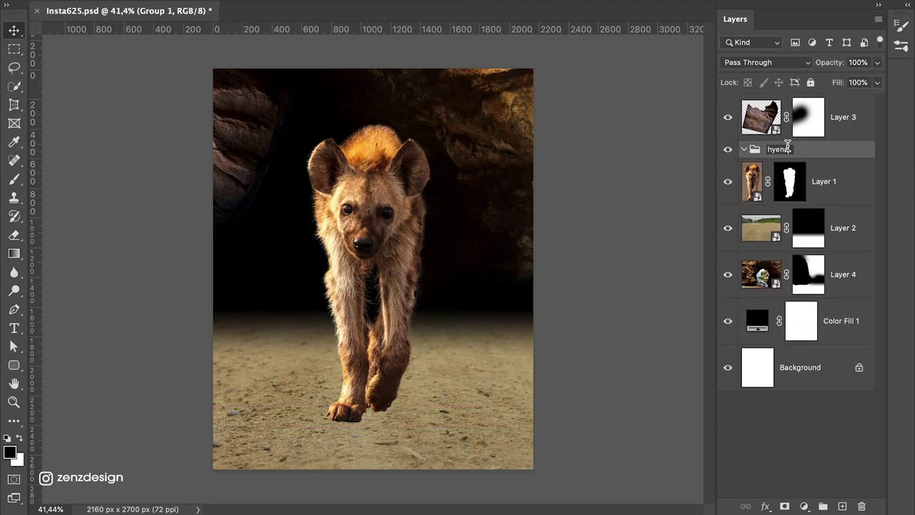
Step: Name the group 'hyena', add shadow Layer 5, and duplicate Layer 1 without its mask
click(822, 181)
click(842, 505)
drag(812, 181, 812, 246)
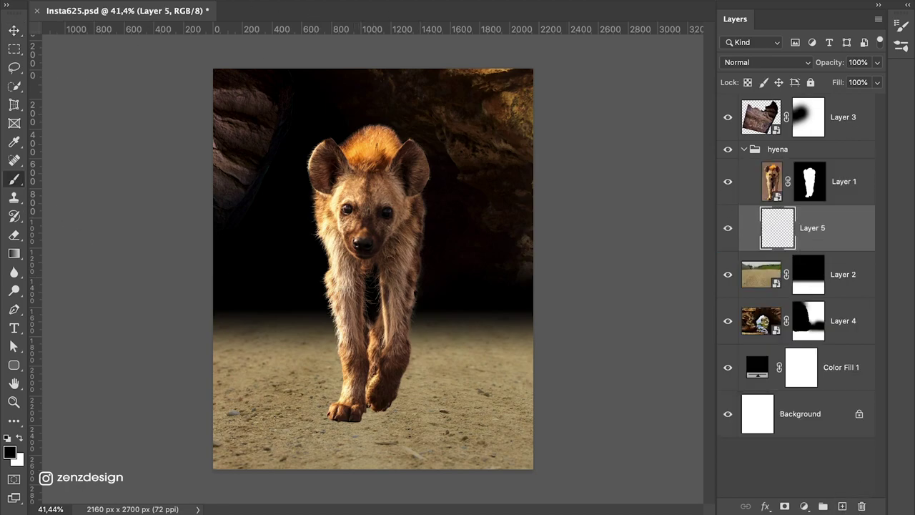
click(844, 181)
key(ctrl+j)
right_click(809, 181)
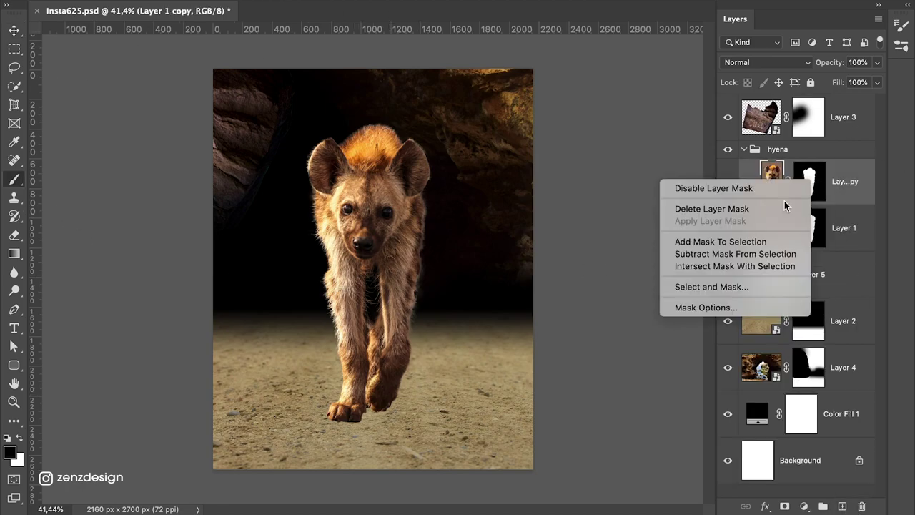
click(686, 204)
drag(812, 273, 811, 171)
Step: Set Layer 1 copy to 50% opacity as reference and paint a dark shadow under the paw
scroll(337, 425, up, 5)
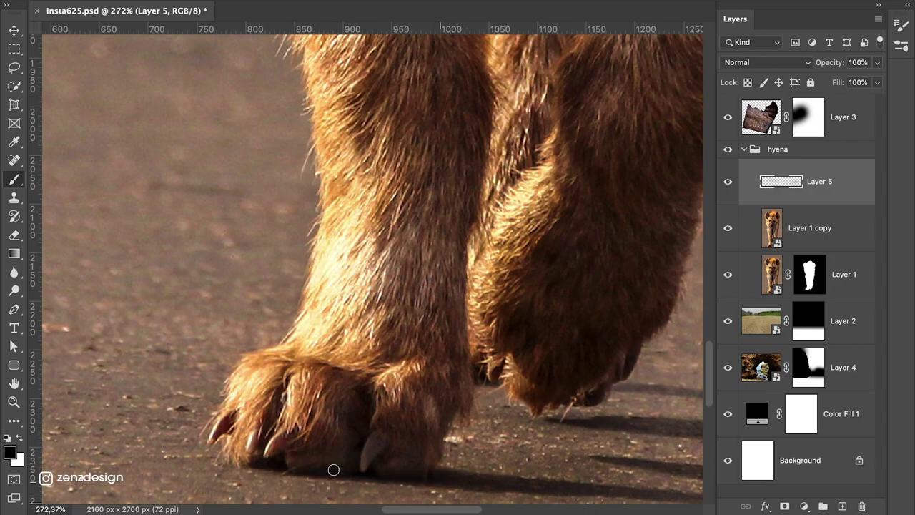
scroll(383, 381, down, 3)
scroll(383, 381, right, 4)
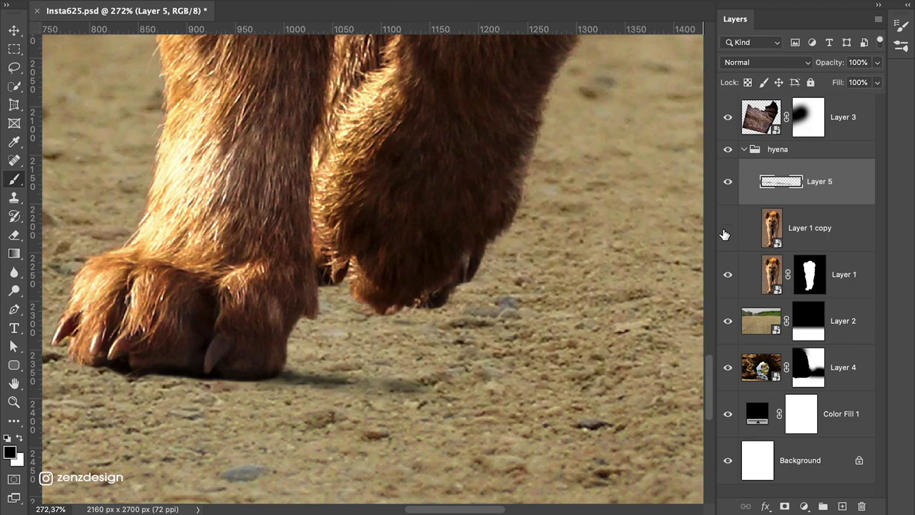
drag(427, 8, 345, 5)
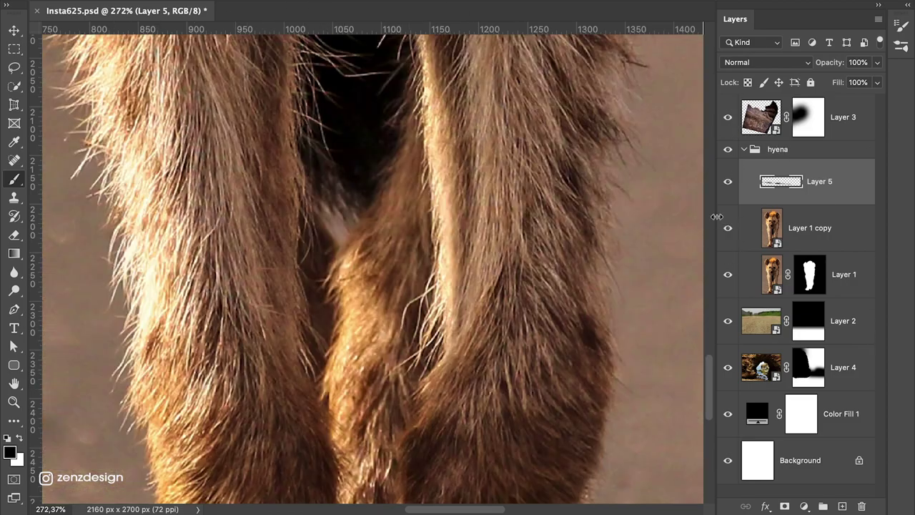
click(810, 228)
drag(877, 62, 822, 85)
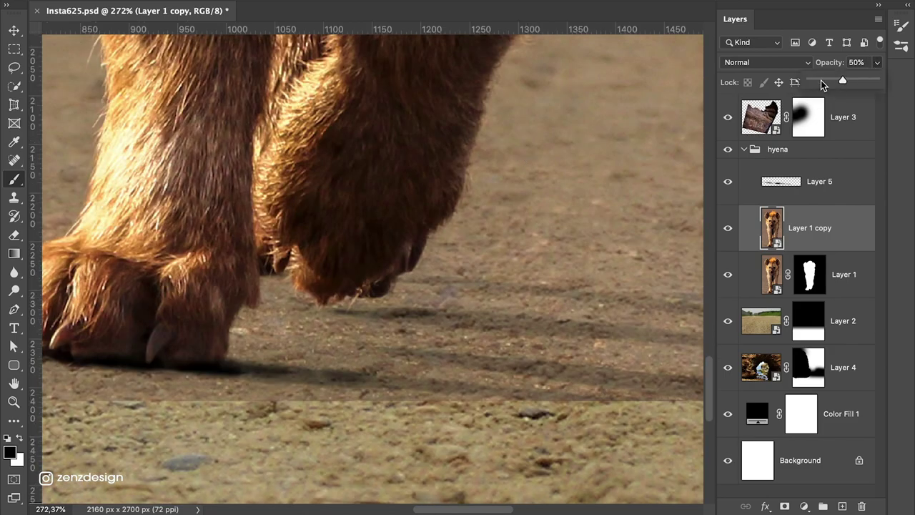
key(alt+bracketright)
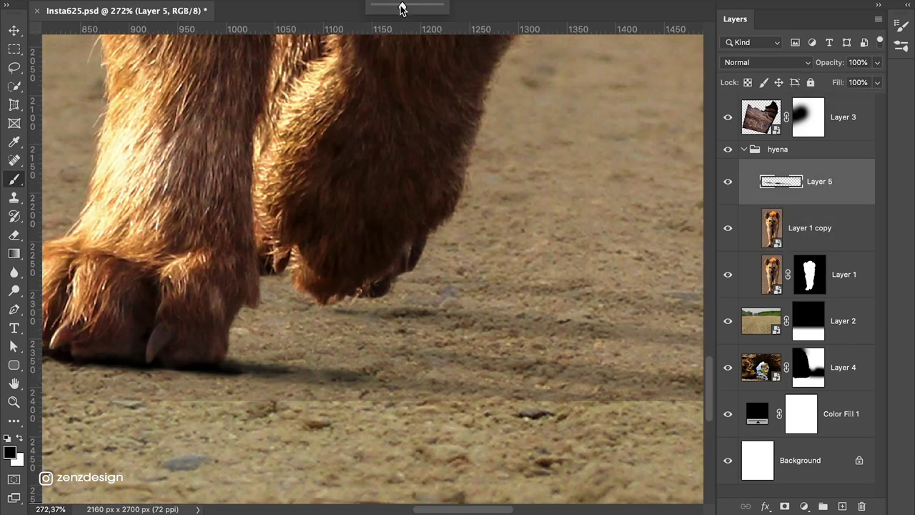
drag(261, 367, 347, 369)
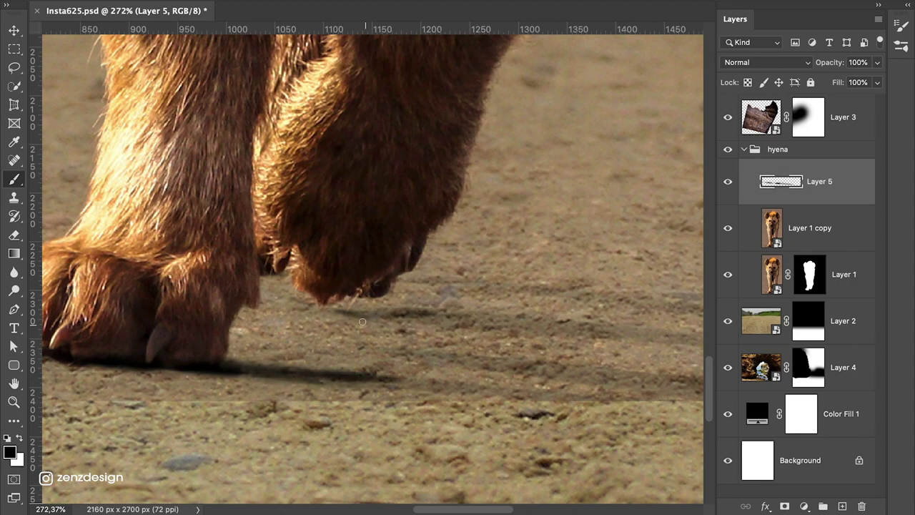
Step: Paint the long shadow band and dark shadows across the ground at right on Layer 5
click(814, 215)
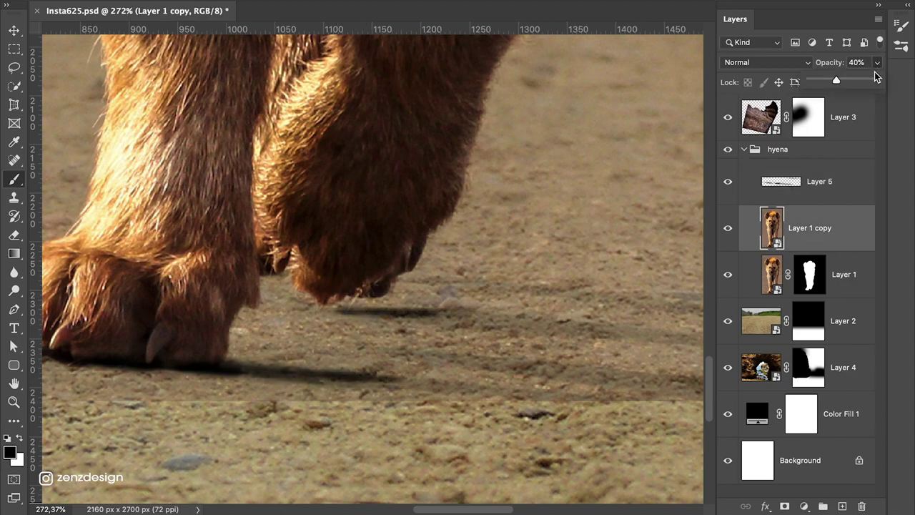
click(807, 197)
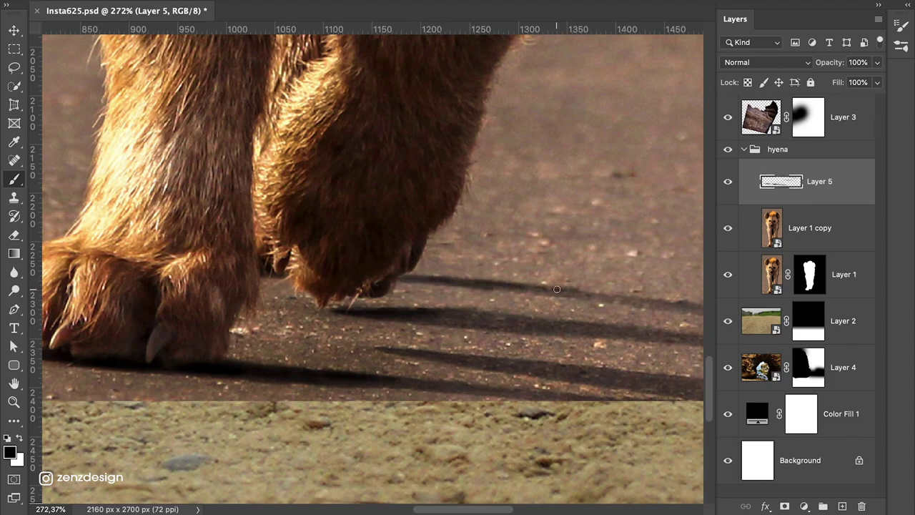
drag(557, 289, 607, 302)
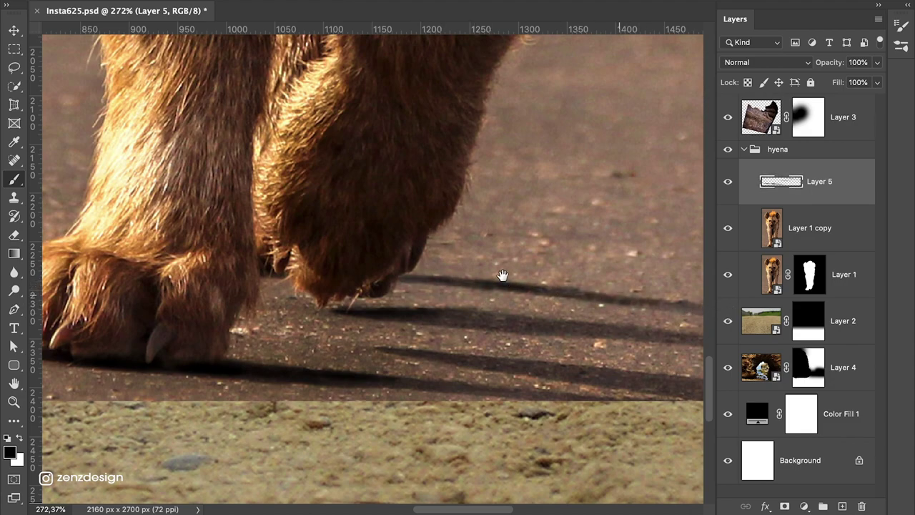
drag(503, 275, 378, 253)
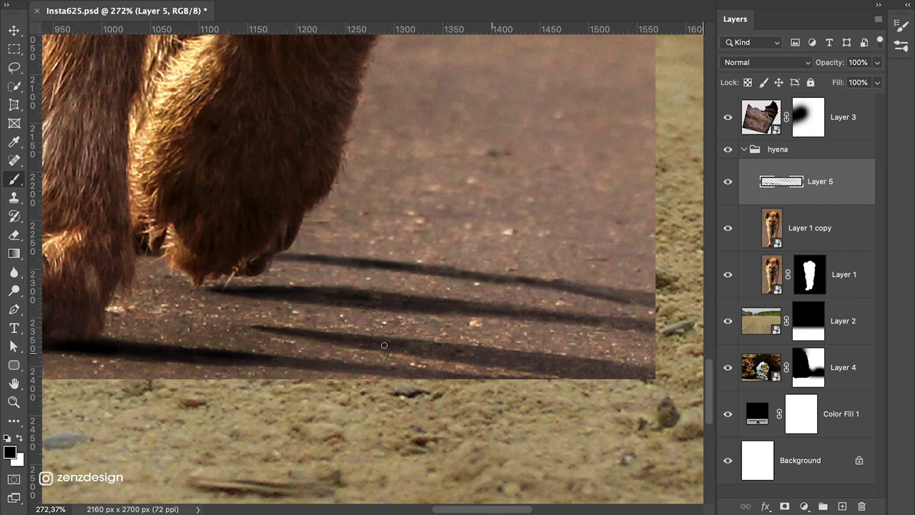
drag(521, 368, 624, 325)
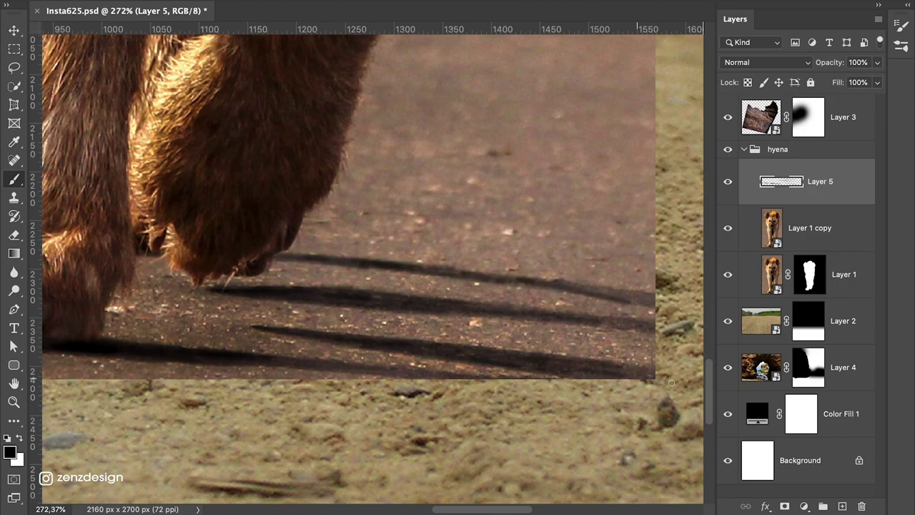
Step: Hide the Layer 1 copy reference, fit the image in view, and duplicate hyena Layer 1
click(729, 229)
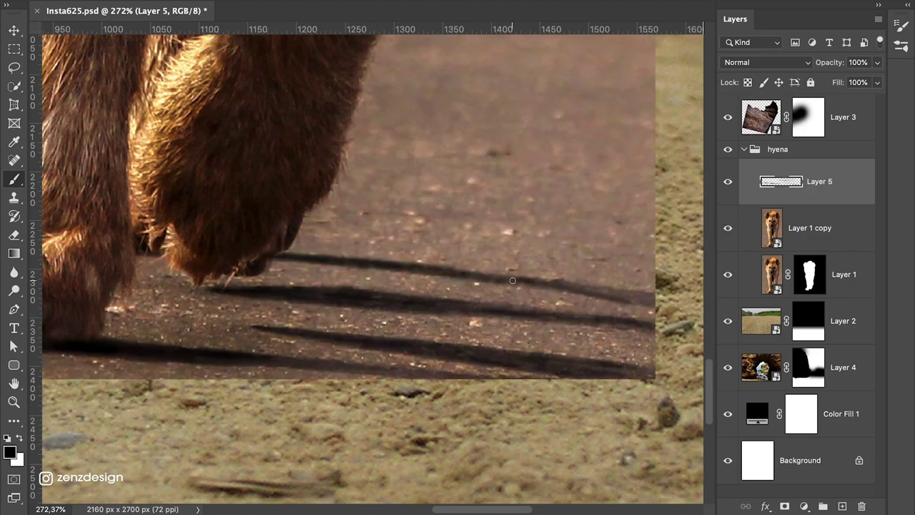
click(729, 229)
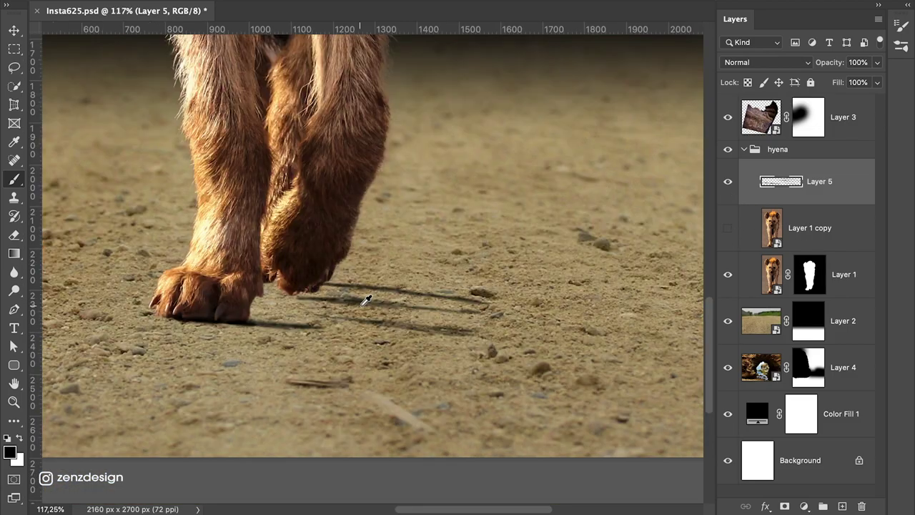
scroll(366, 300, down, 5)
scroll(311, 357, up, 3)
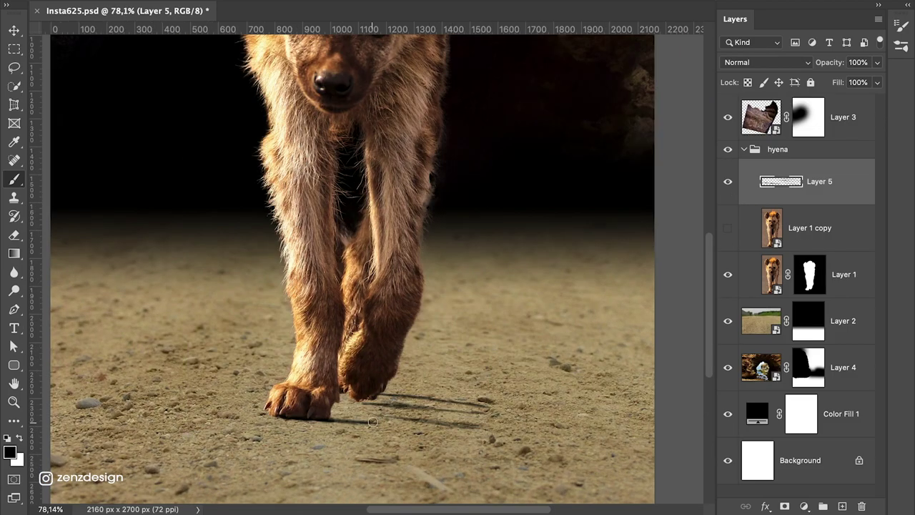
key(ctrl+0)
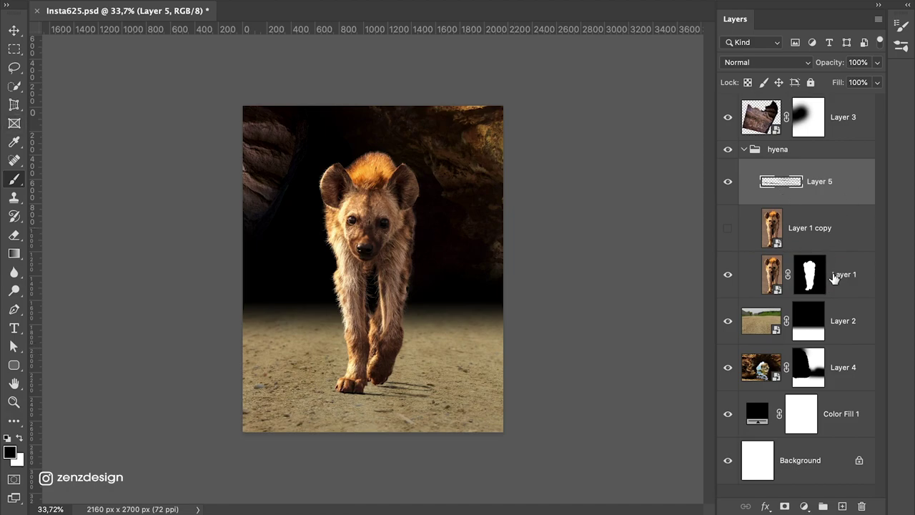
click(834, 272)
key(ctrl+j)
Step: Rasterize the hyena duplicate and turn it into a black silhouette with Lightness -100
right_click(834, 269)
click(729, 418)
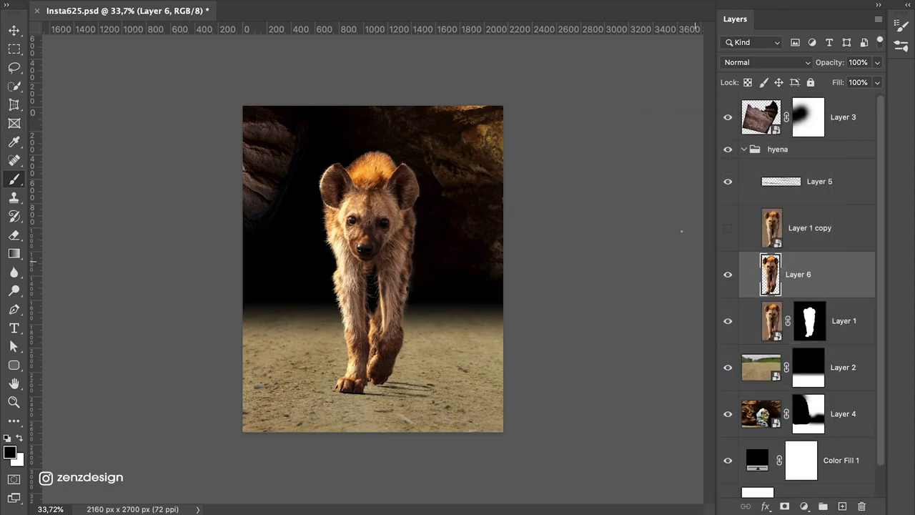
key(ctrl+u)
click(348, 229)
key(Return)
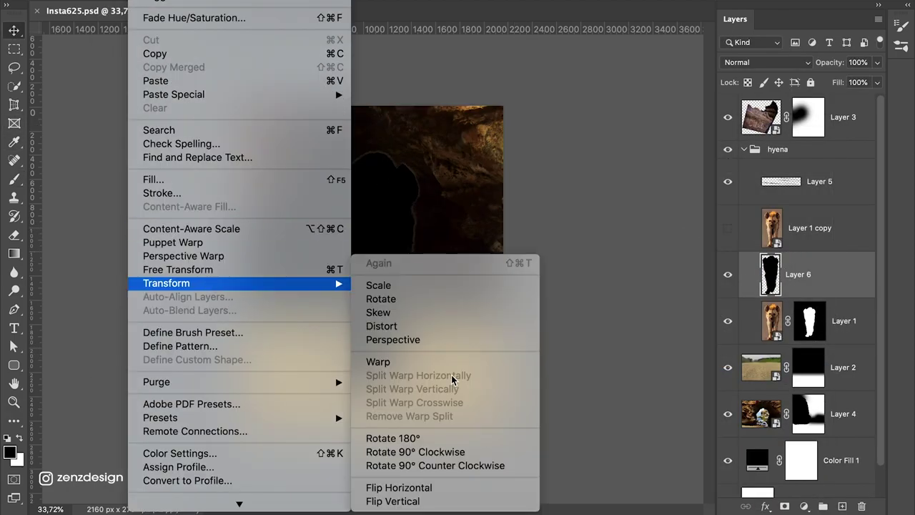
Step: Rotate, move and flatten the silhouette into a low shadow on the ground
key(ctrl+t)
drag(419, 179, 507, 293)
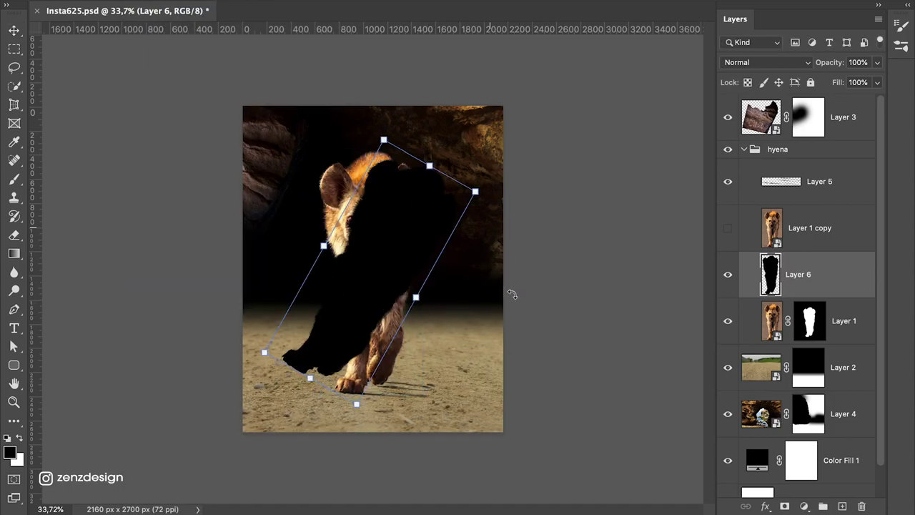
drag(429, 300, 458, 353)
drag(327, 364, 343, 373)
drag(367, 460, 345, 407)
mouse_move(551, 268)
mouse_down()
mouse_move(518, 345)
mouse_move(535, 369)
mouse_up()
key(Return)
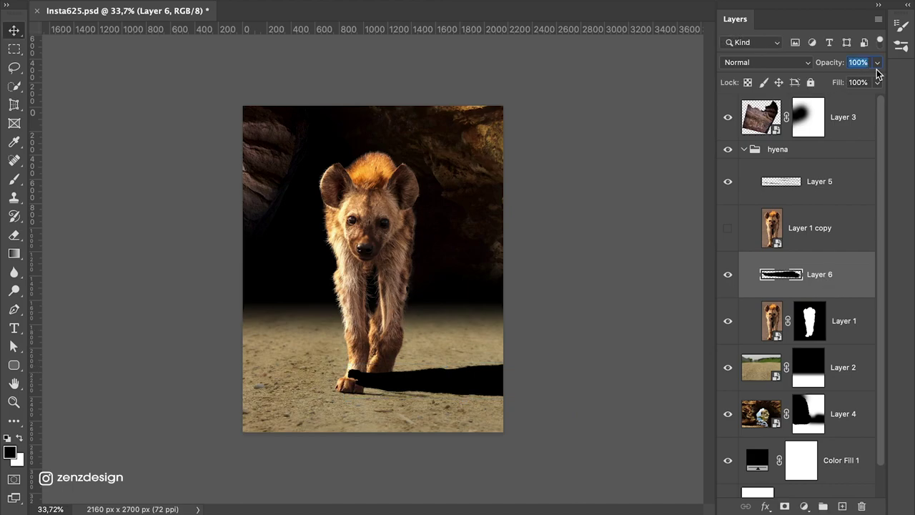
Step: Squash the shadow, place Layer 6 below Layer 1, shift it right, and set 56% opacity
text(29)
key(ctrl+t)
drag(447, 370, 448, 380)
key(Return)
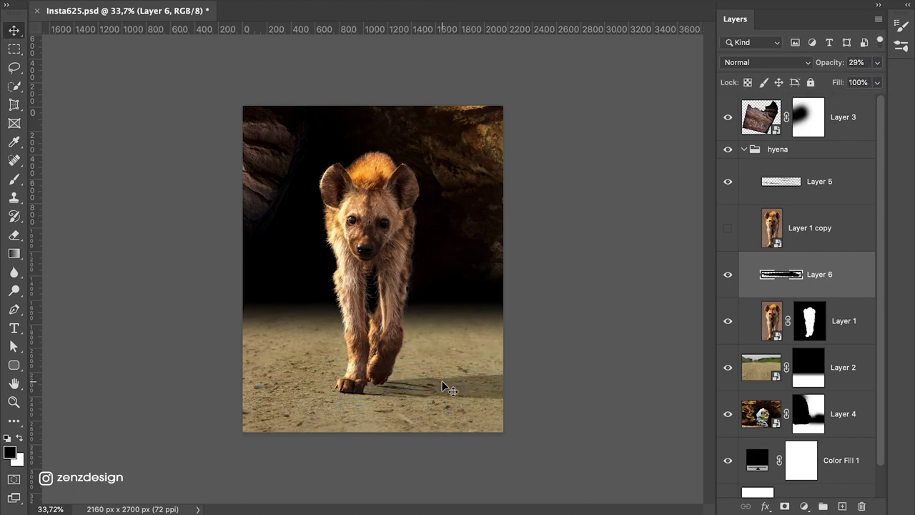
drag(780, 273, 781, 341)
drag(468, 387, 488, 387)
click(727, 231)
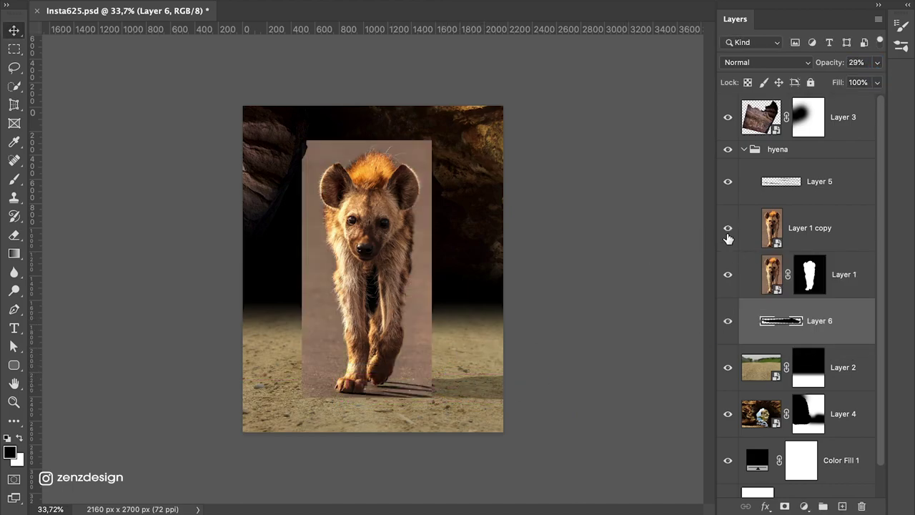
drag(822, 63, 854, 69)
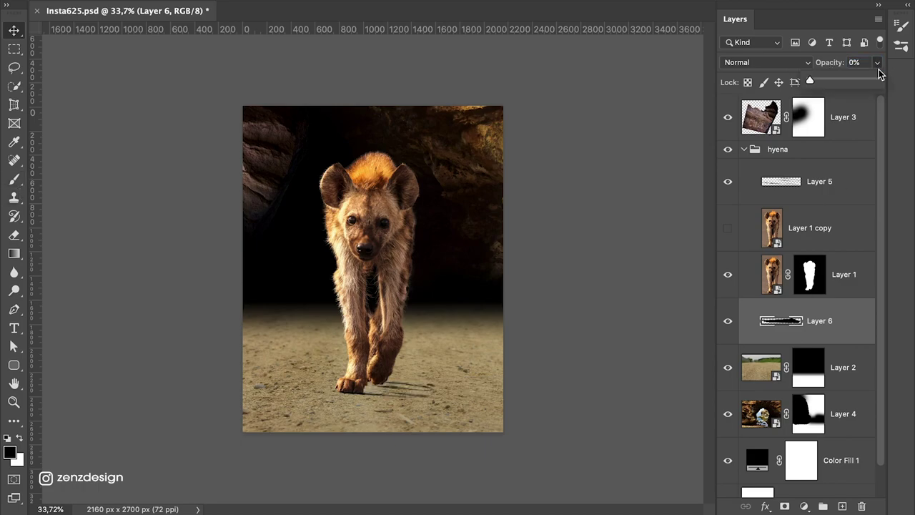
click(336, 0)
Step: Apply a 15 px Field Blur to the Layer 6 shadow and give it a layer mask
click(584, 135)
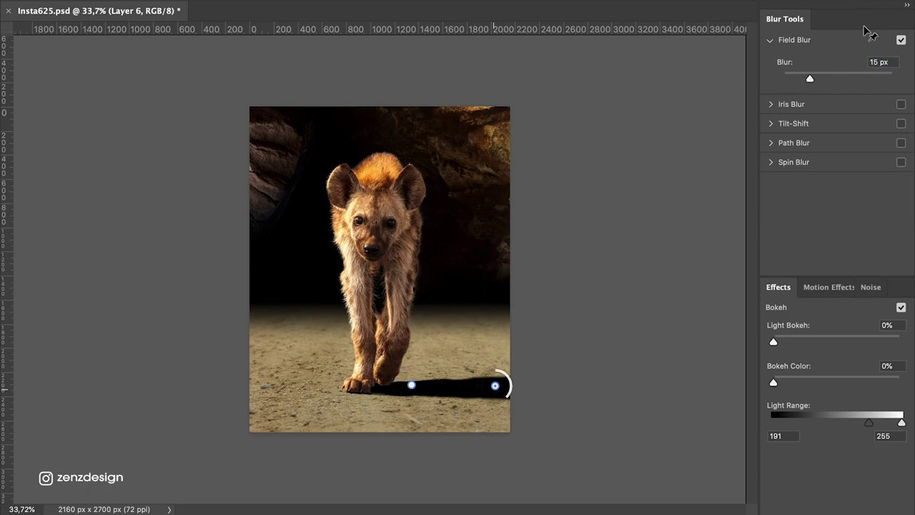
key(Return)
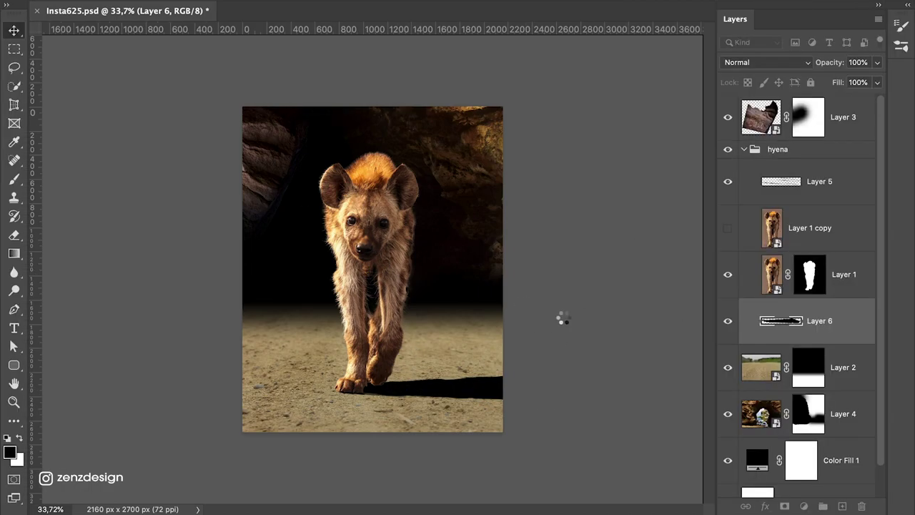
click(784, 506)
Step: Gradient-fade the shadow's far end through its mask and lower its opacity to about 29%
key(g)
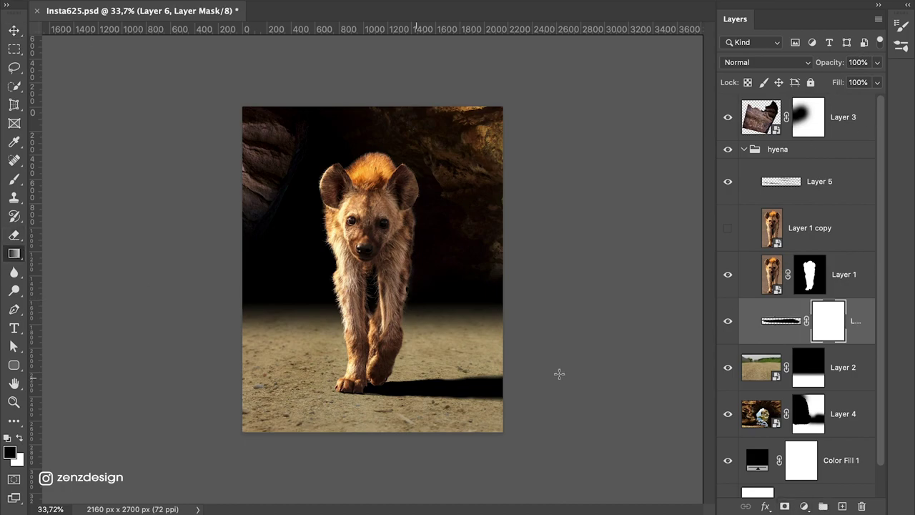
drag(558, 374, 408, 384)
drag(590, 306, 504, 435)
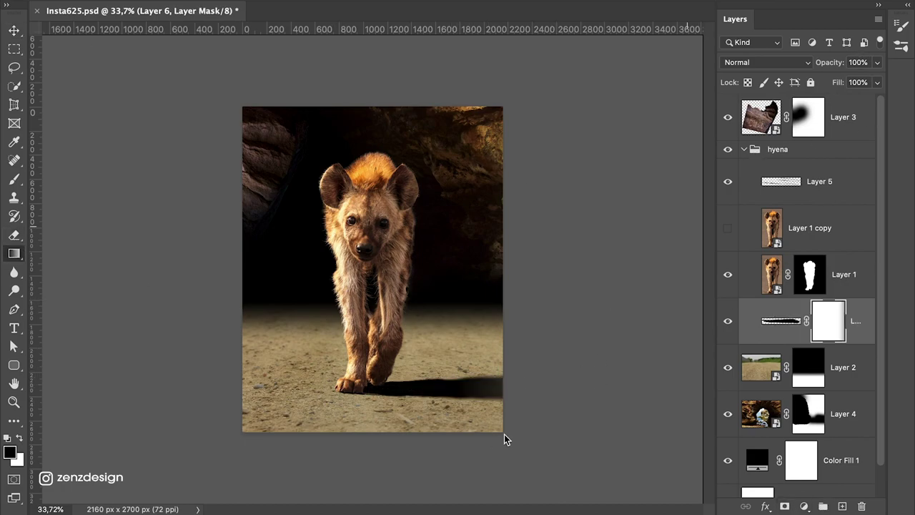
drag(877, 63, 831, 87)
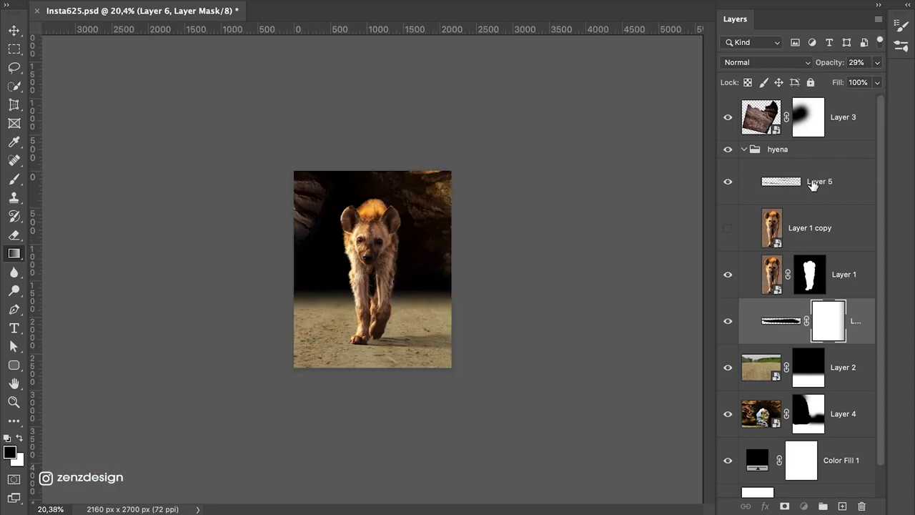
click(813, 181)
scroll(372, 269, down, 5)
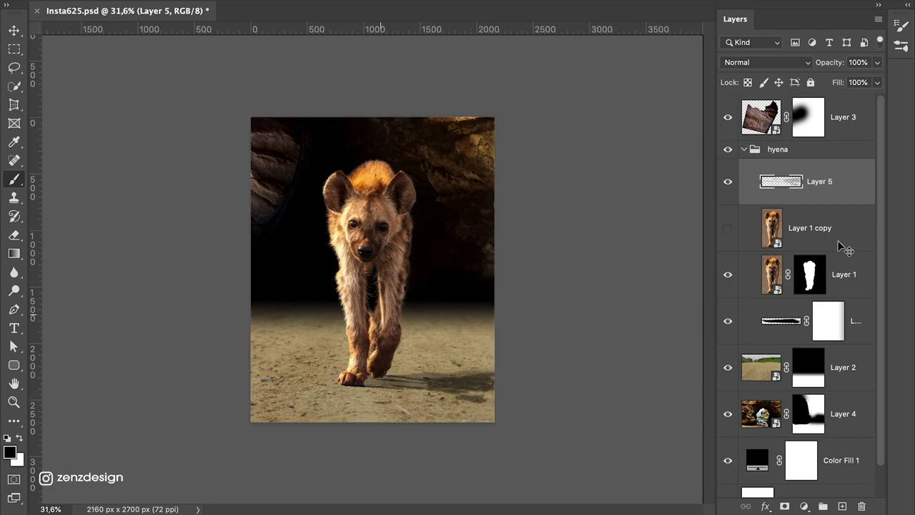
Step: Duplicate the Layer 5 shadow, nudge it right, and Gaussian-blur it about 62 px
key(v)
key(ctrl+j)
drag(454, 317, 473, 330)
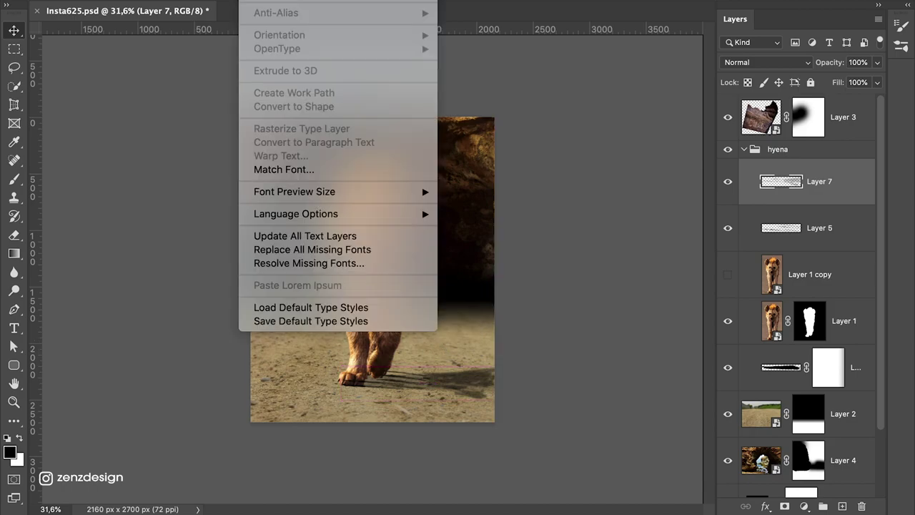
click(613, 176)
drag(406, 284, 436, 284)
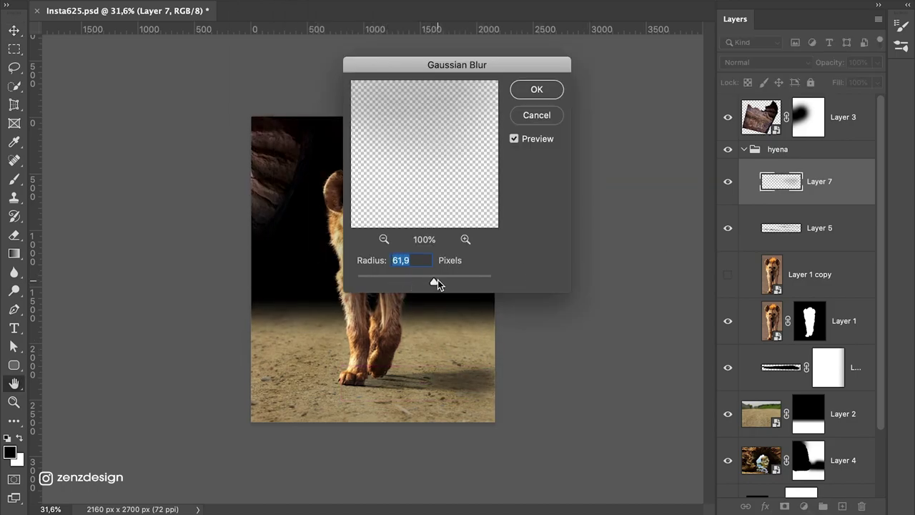
key(Return)
click(728, 181)
Step: Squash the blurred shadow flatter under the feet and set Layer 7 to 32% opacity
key(ctrl+t)
drag(417, 351, 418, 364)
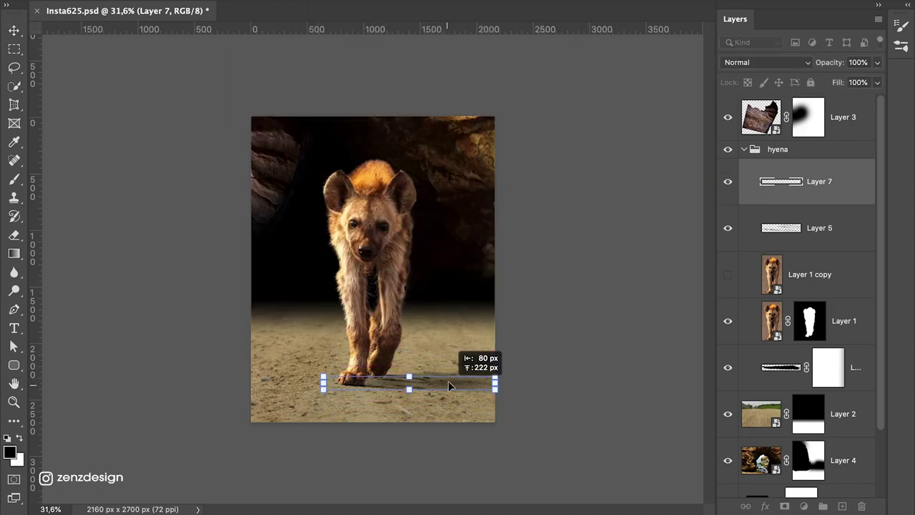
key(Return)
click(877, 62)
drag(849, 84, 833, 83)
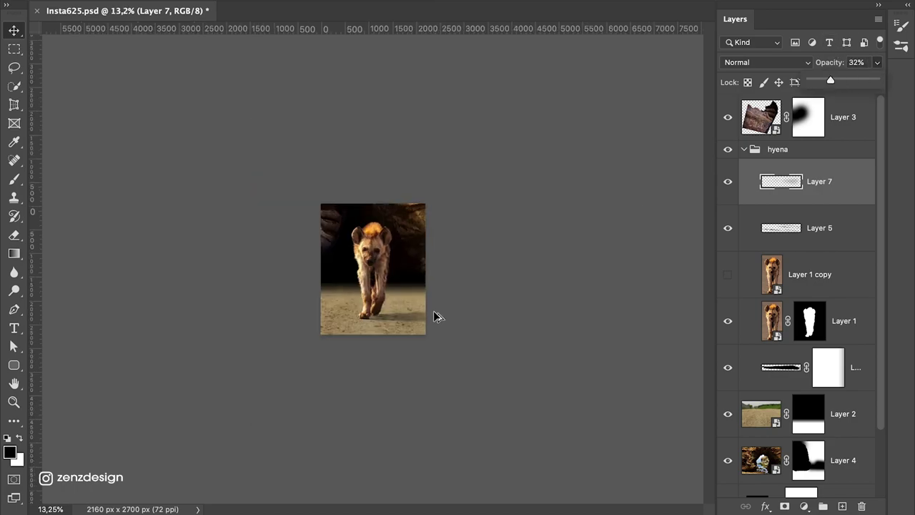
Step: Clone-stamp the stray curly hairs off the top of the hyena's head on Layer 1's pixels
key(f)
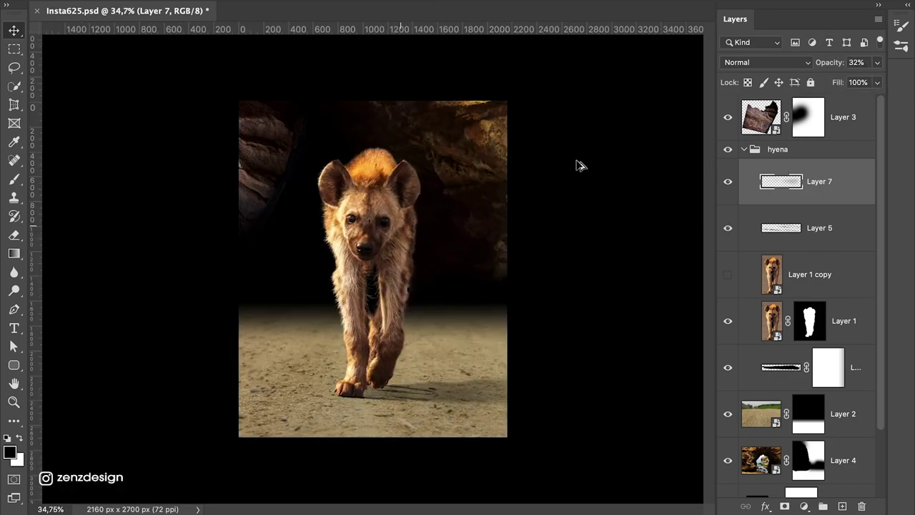
key(f)
click(809, 321)
scroll(378, 143, up, 10)
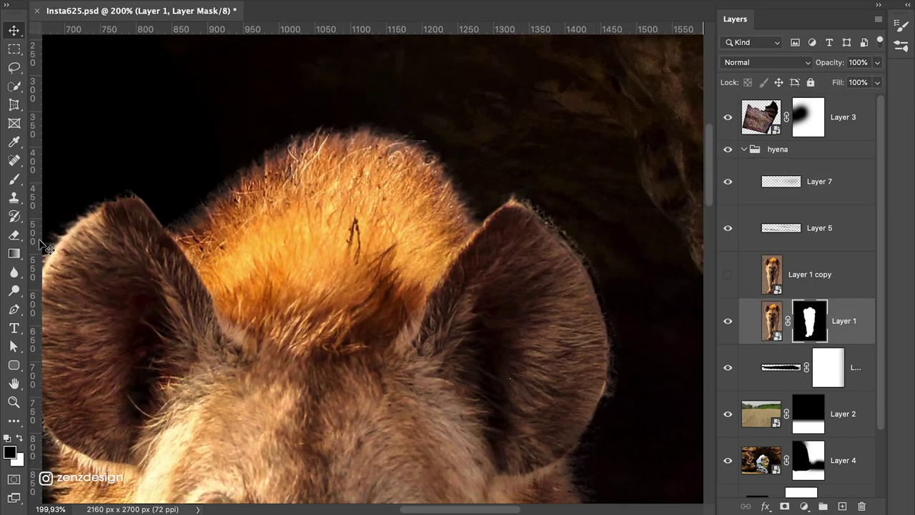
right_click(850, 315)
click(770, 323)
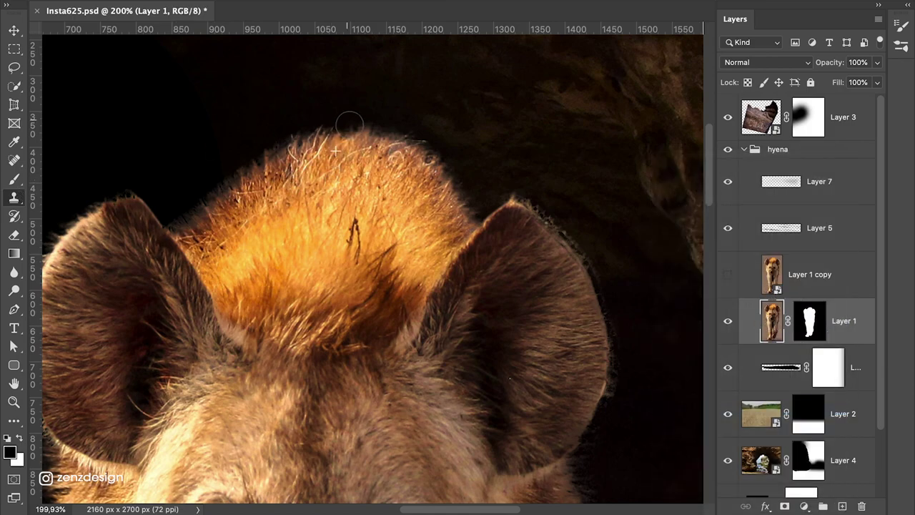
click(396, 152)
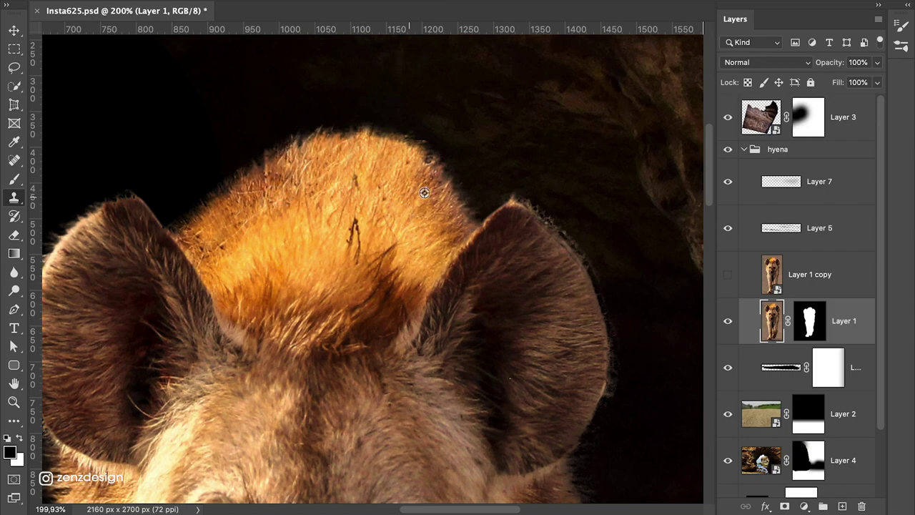
key(ctrl+0)
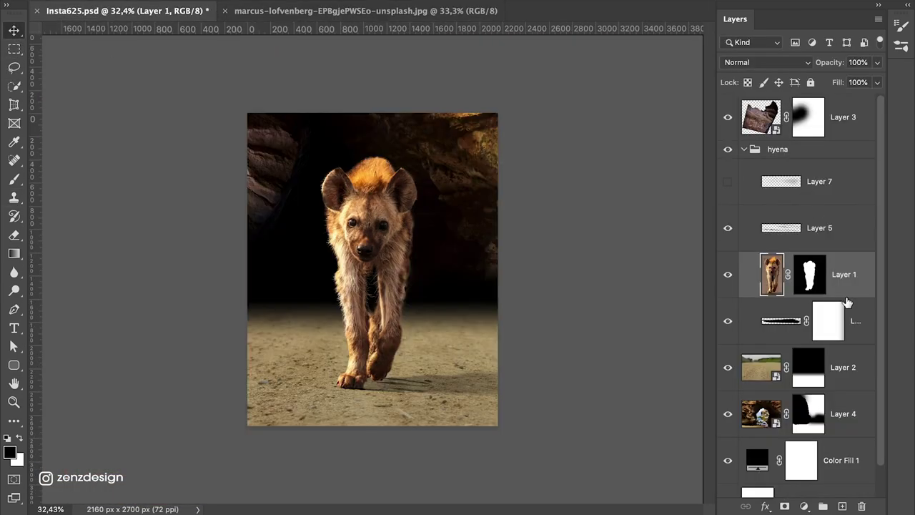
Step: Convert the pasted ground strip to a Smart Object at 50% opacity, under the hyena's feet
right_click(837, 272)
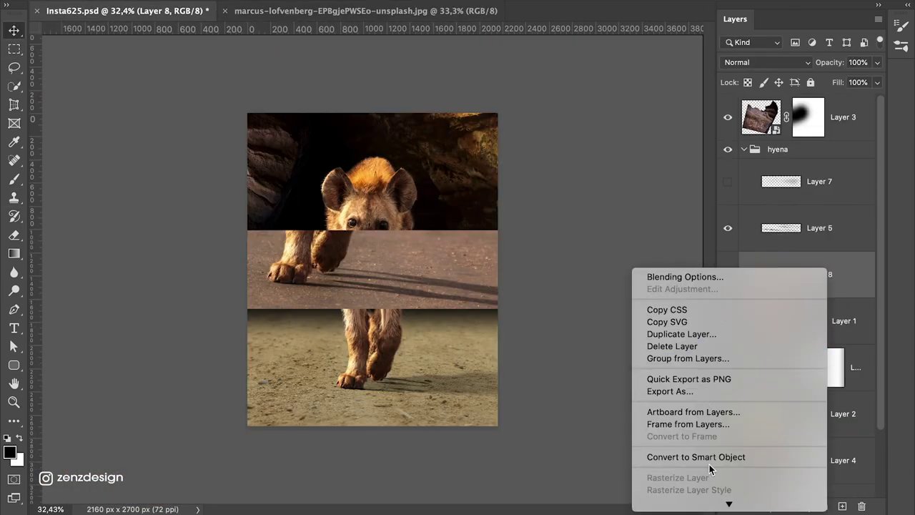
click(711, 452)
click(877, 62)
drag(878, 80, 842, 81)
key(ctrl+t)
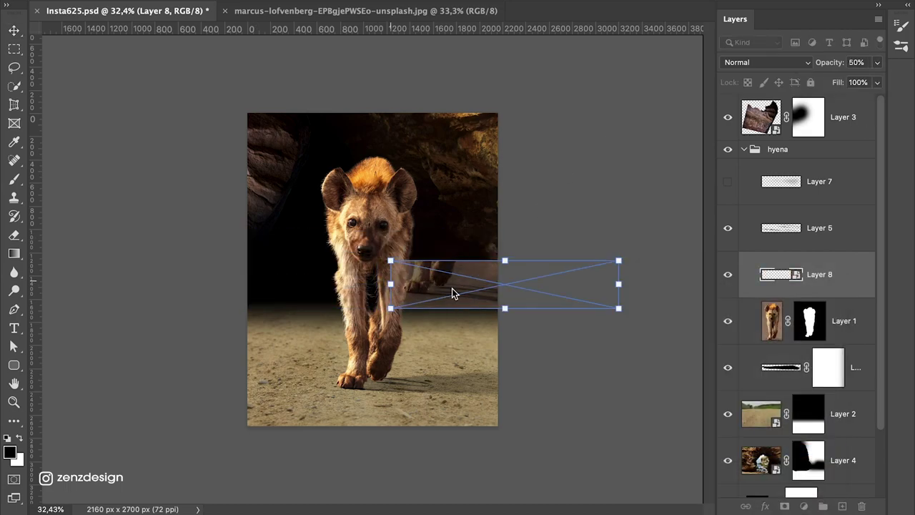
drag(453, 292, 413, 370)
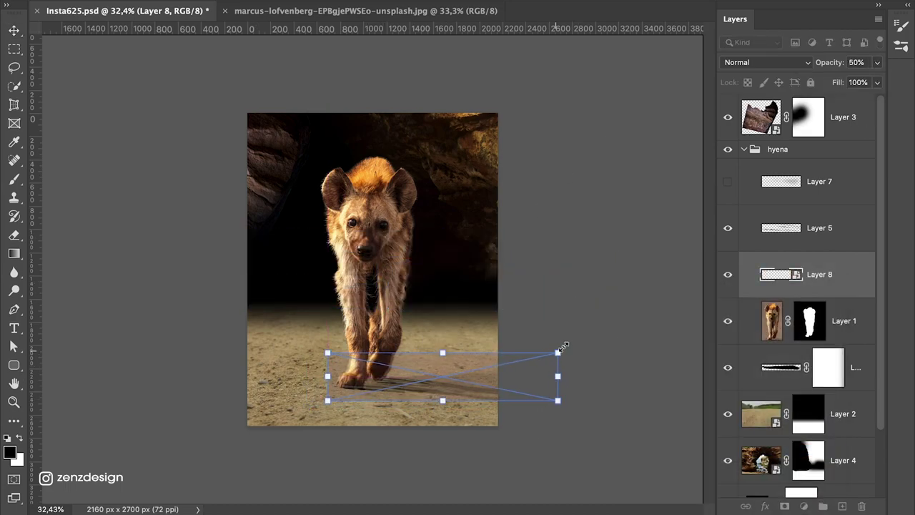
key(Return)
Step: Move Layer 8 above Layer 5 at full opacity with a Multiply blend
scroll(568, 352, up, 2)
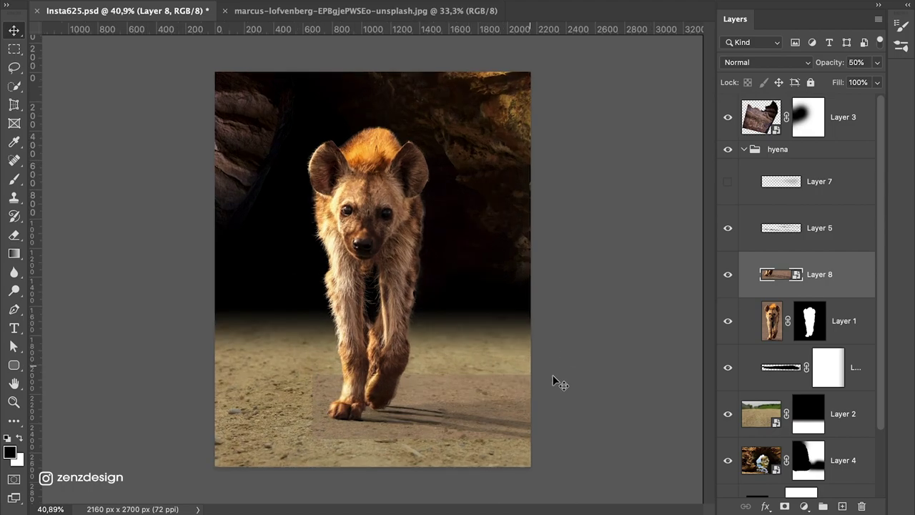
drag(825, 238, 821, 232)
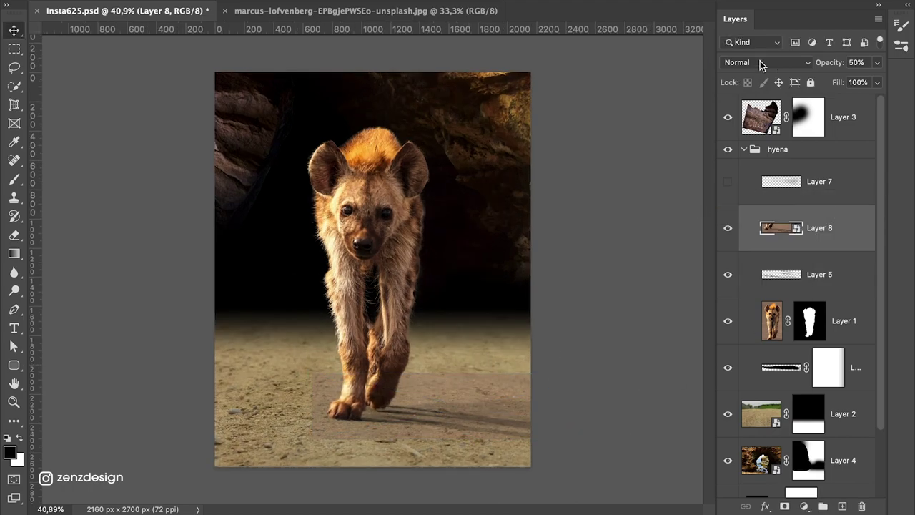
key(0)
click(764, 62)
key(Escape)
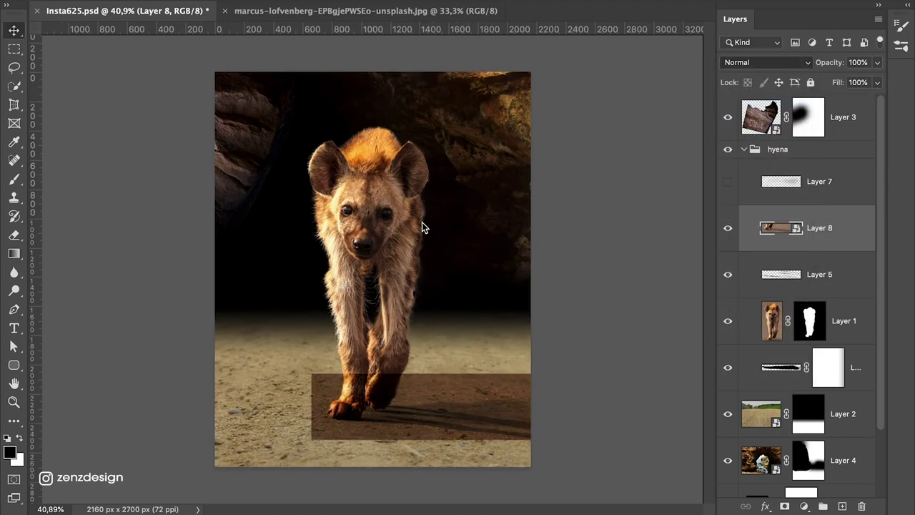
Step: Tone the strip with Levels sampled from the ground, add a mask, and re-enable Layer 5
key(ctrl+l)
drag(510, 55, 667, 40)
click(740, 178)
click(474, 379)
click(718, 60)
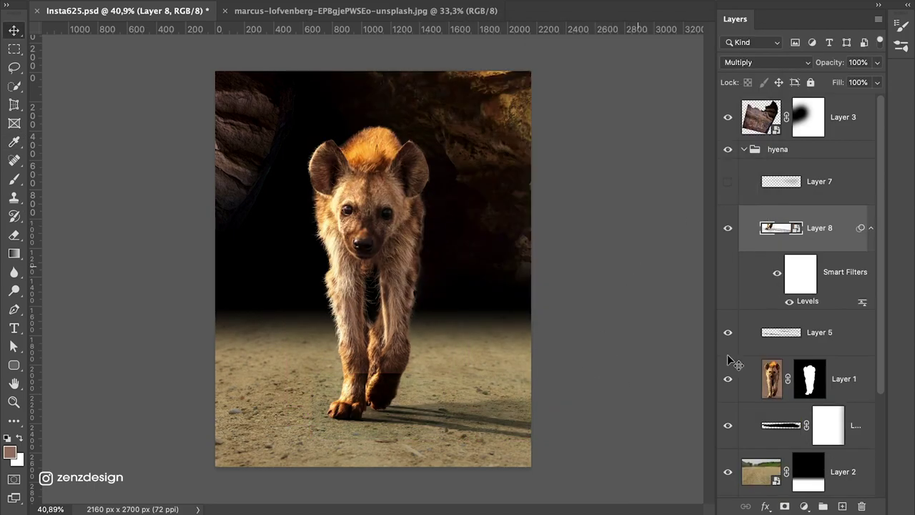
click(784, 506)
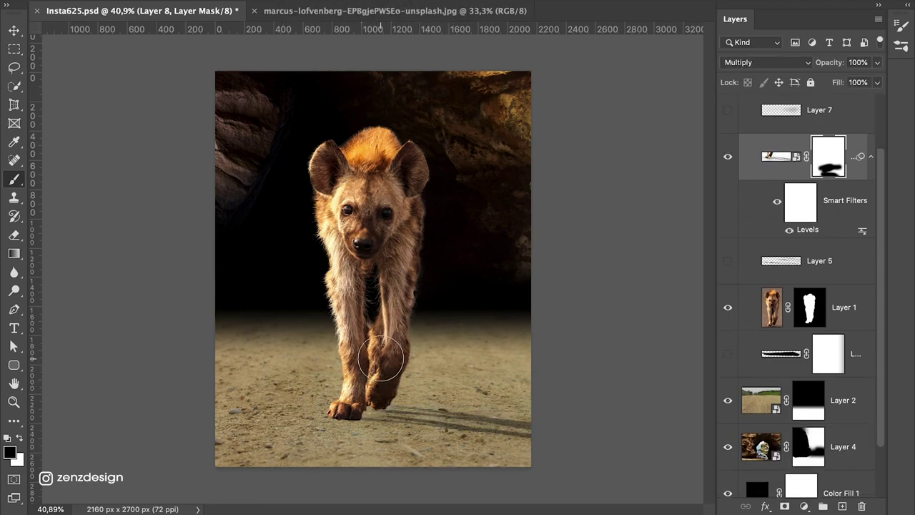
click(728, 261)
click(844, 261)
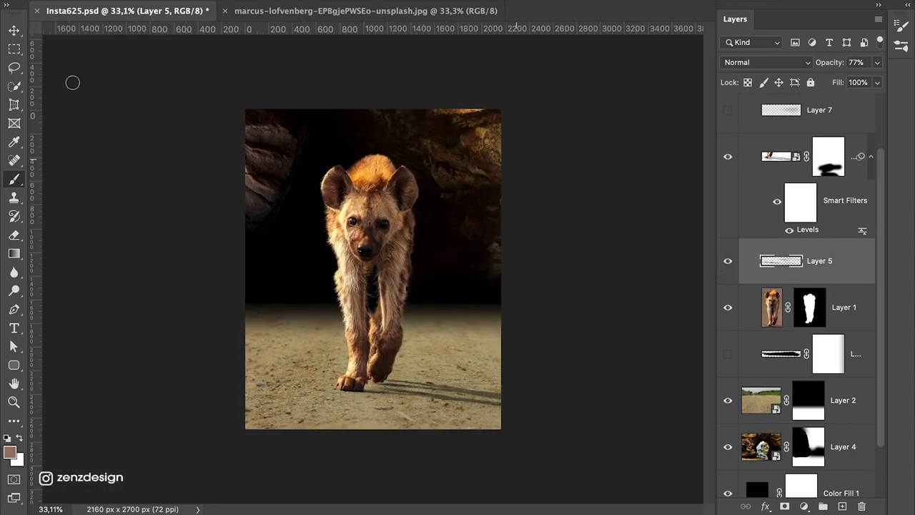
Step: Add a darkening Curves 1 layer above the hyena and invert its mask to hide the effect
click(826, 325)
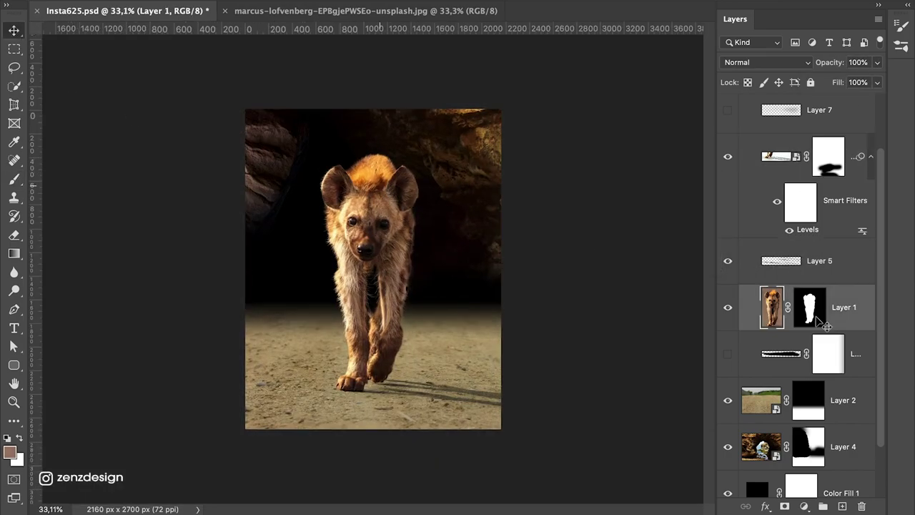
click(804, 506)
click(793, 301)
mouse_move(882, 79)
mouse_down()
mouse_move(912, 64)
mouse_move(911, 127)
mouse_up()
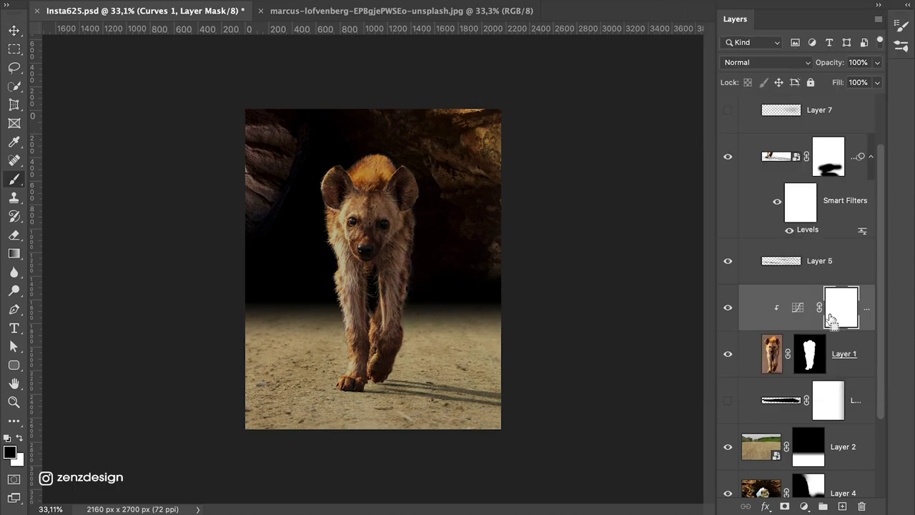
key(ctrl+i)
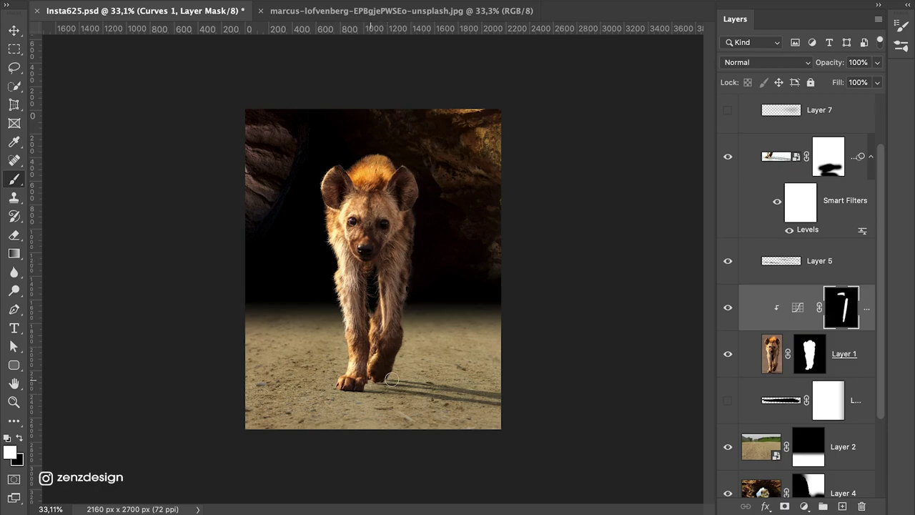
scroll(331, 269, up, 1)
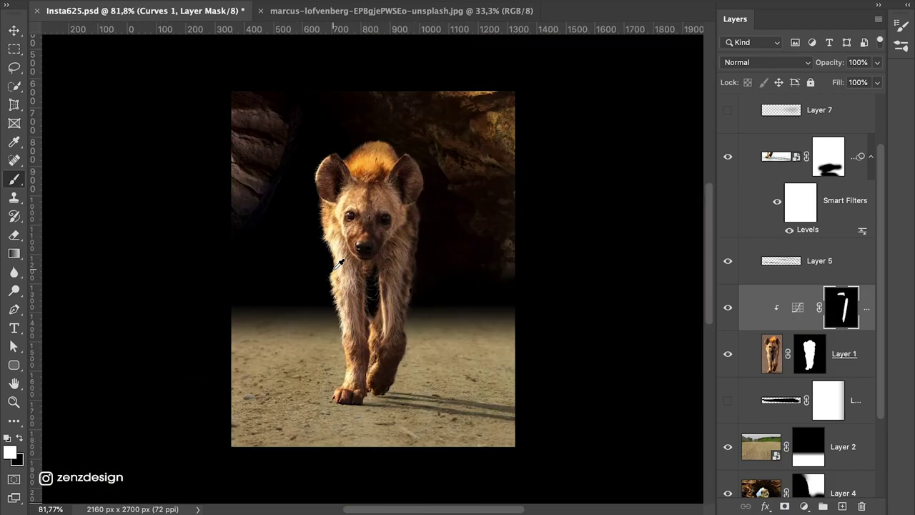
scroll(801, 400, down, 3)
click(844, 333)
Step: Add a Curves 2 layer on the ground with the top point lowered to output 105
click(804, 507)
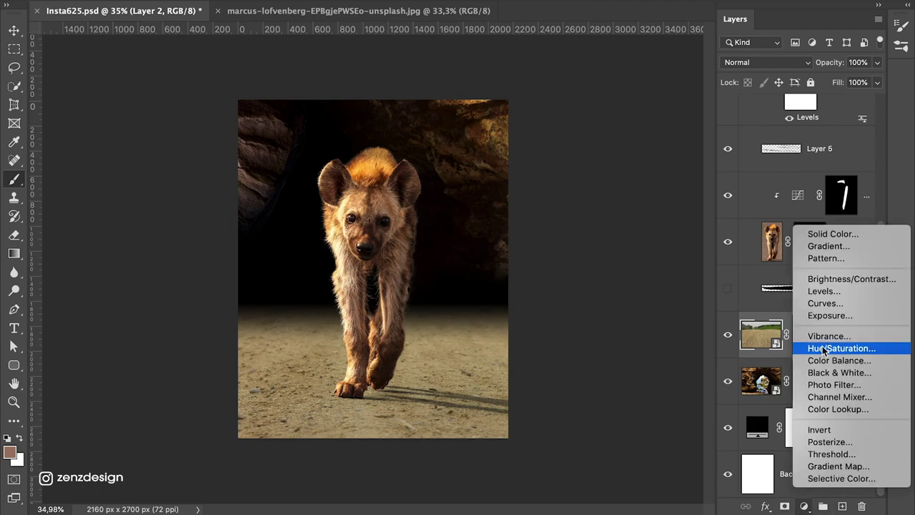
click(808, 305)
mouse_move(882, 78)
mouse_down()
mouse_move(887, 127)
mouse_move(901, 122)
mouse_move(912, 141)
mouse_move(894, 186)
mouse_up()
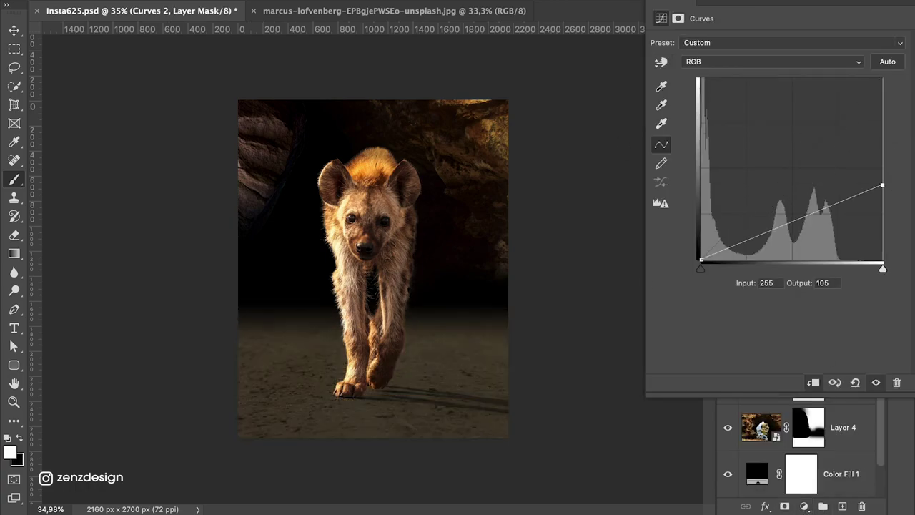
click(42, 273)
Step: Gradient-mask Curves 2 to fade toward the bottom and paint out the lower-left ground
key(e)
key(g)
drag(364, 300, 394, 417)
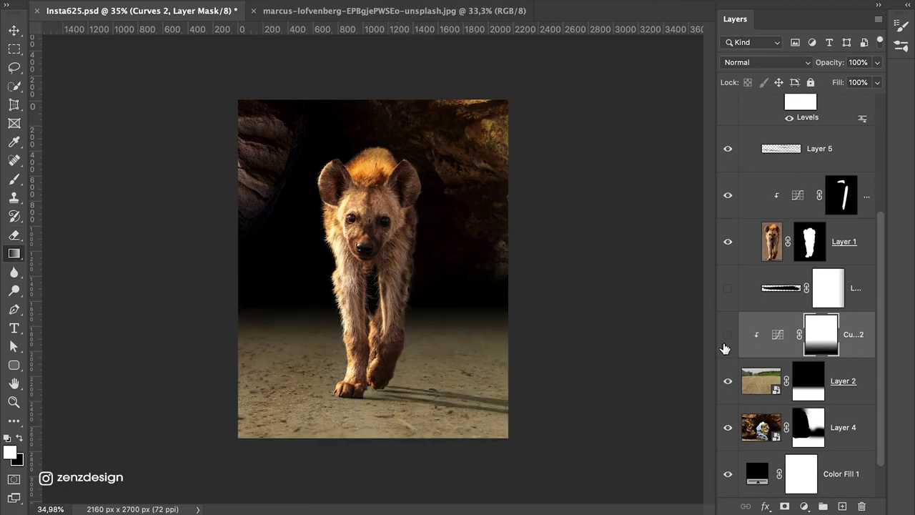
key(x)
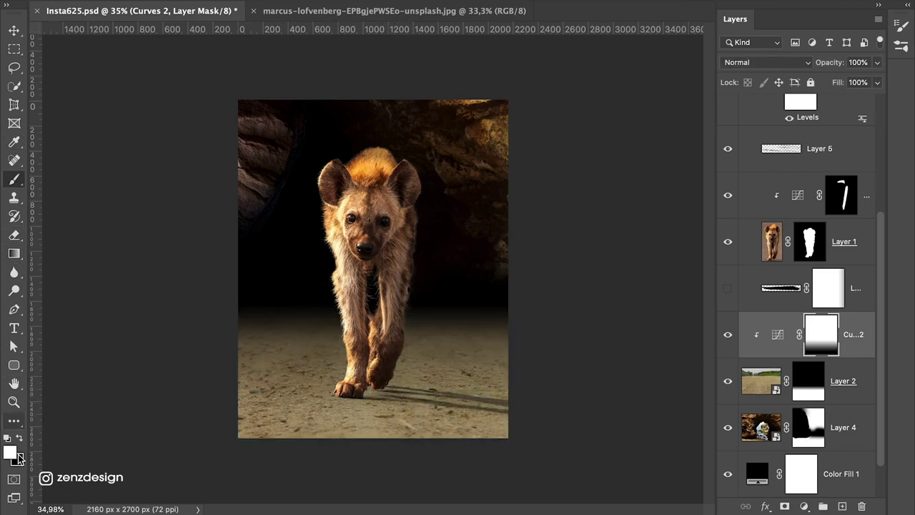
drag(250, 386, 296, 440)
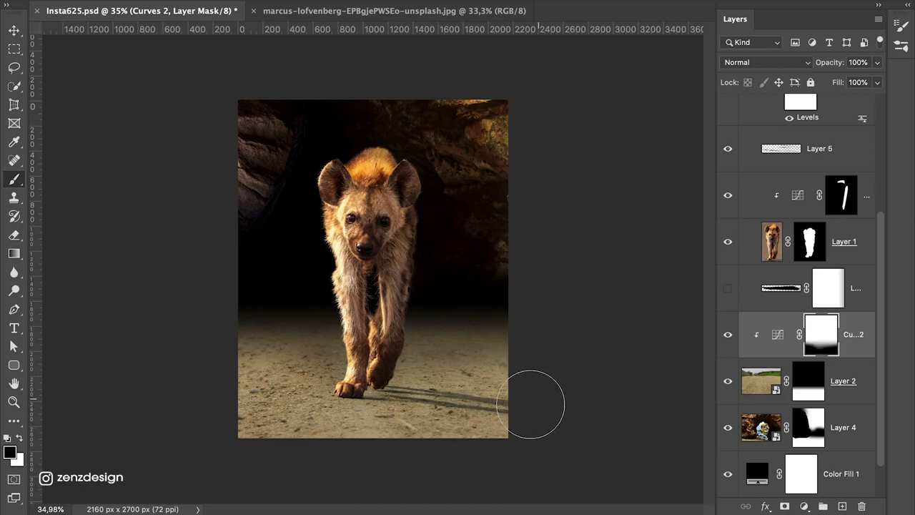
Step: Add a Color Balance layer to the ground with midtones shifted +14 toward red
key(v)
click(805, 507)
click(839, 360)
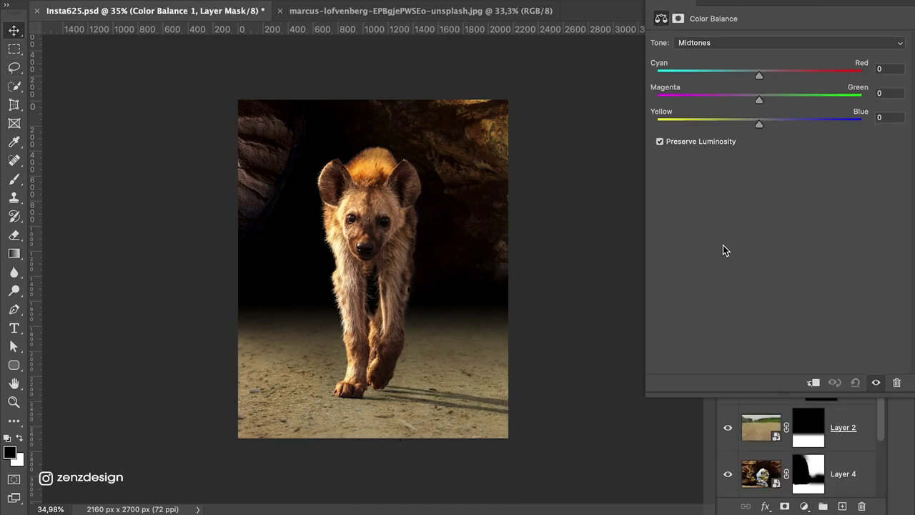
mouse_move(759, 75)
mouse_down()
mouse_move(814, 72)
mouse_move(791, 75)
mouse_up()
mouse_move(759, 121)
mouse_down()
mouse_move(738, 126)
mouse_move(759, 123)
mouse_up()
drag(792, 75, 771, 76)
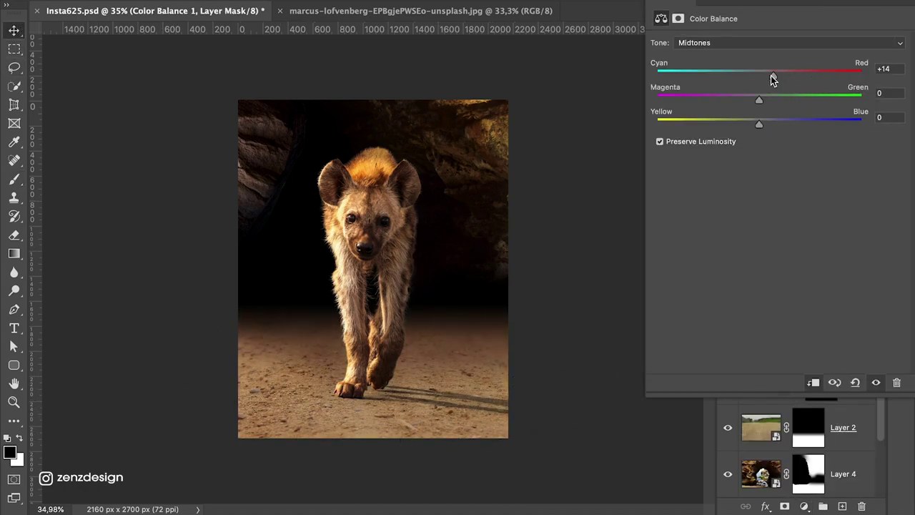
Step: Add a Color Balance layer clipped to the cave rock Layer 4
click(804, 506)
click(831, 349)
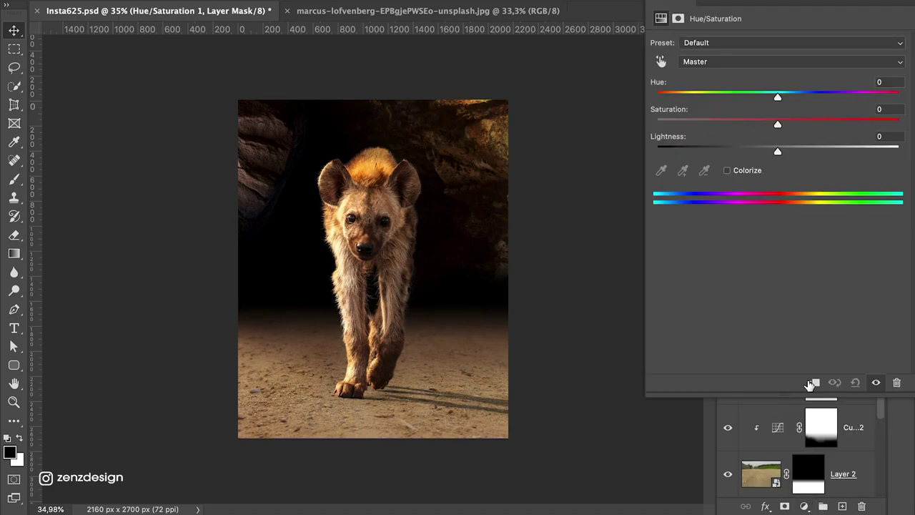
key(Delete)
click(803, 506)
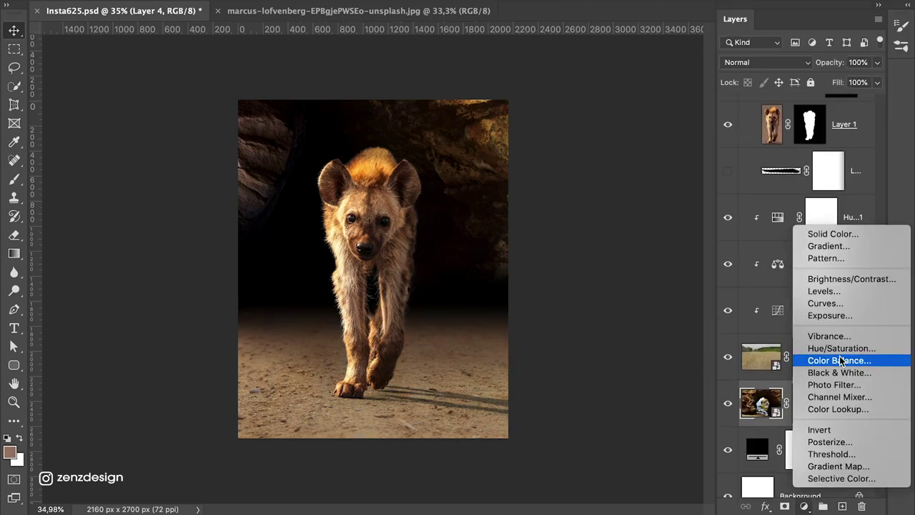
click(833, 358)
key(ctrl+alt+g)
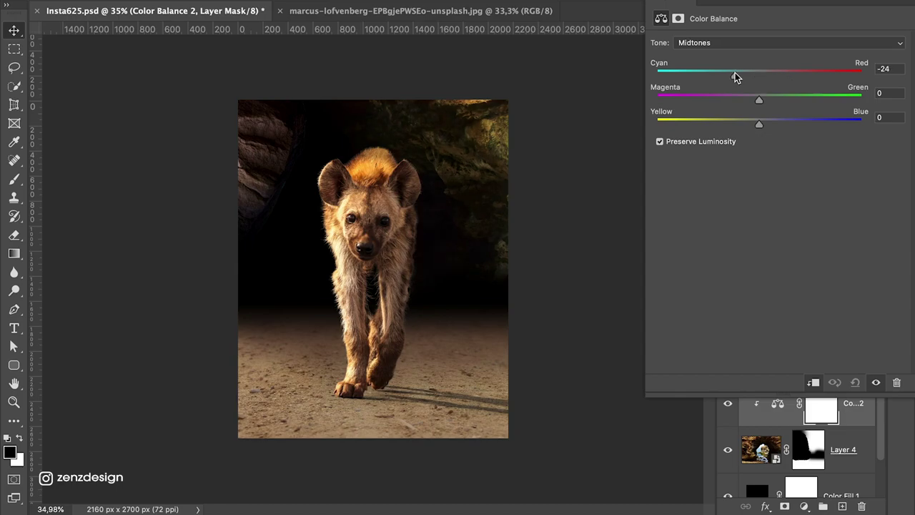
Step: Add a Hue/Saturation layer desaturating the cave rocks to -35
click(804, 506)
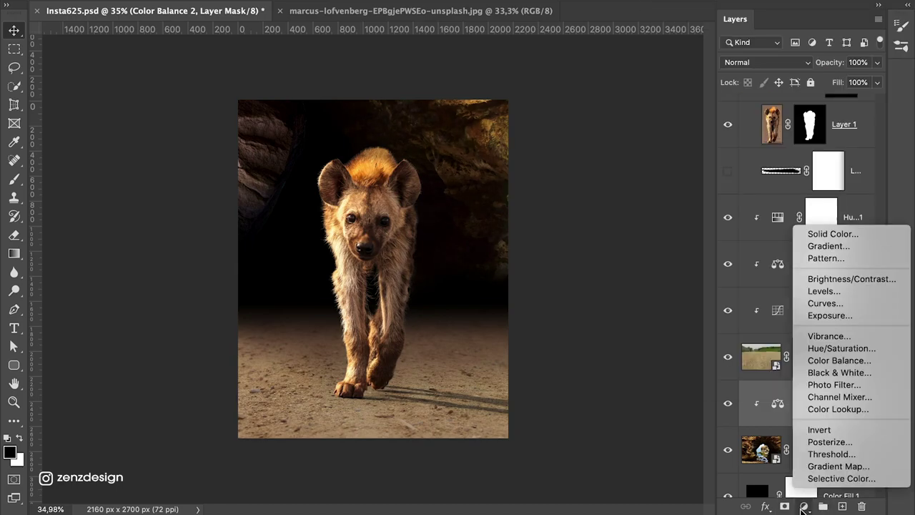
click(829, 358)
drag(777, 120, 736, 120)
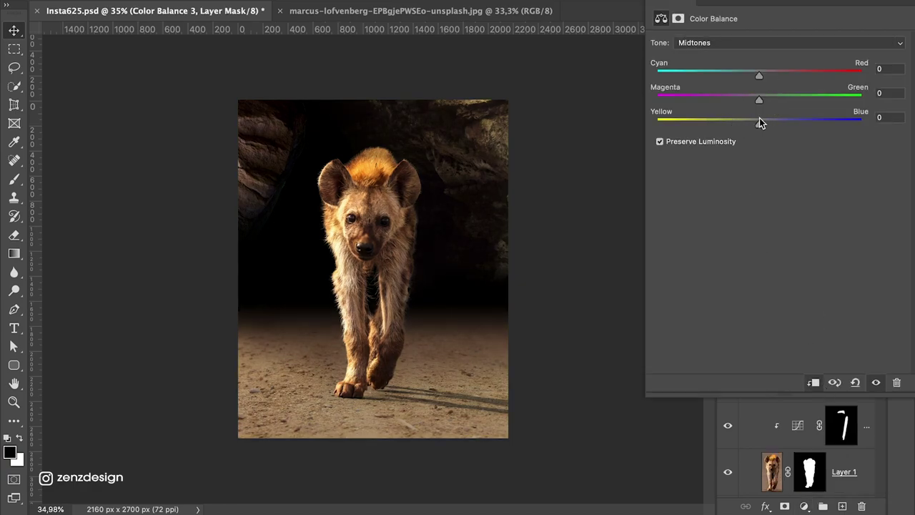
click(711, 186)
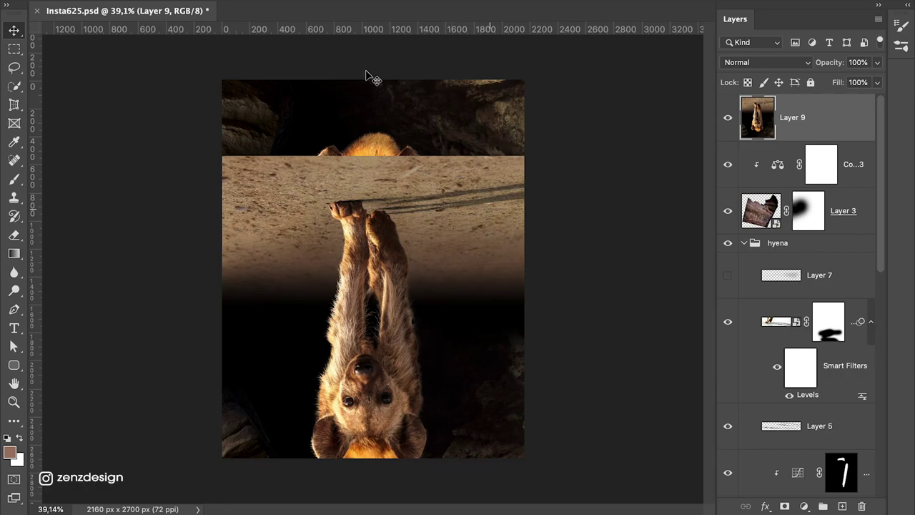
Step: Displace the flipped copy using the water-ripples-displacement.psd map
click(583, 148)
key(Return)
click(186, 37)
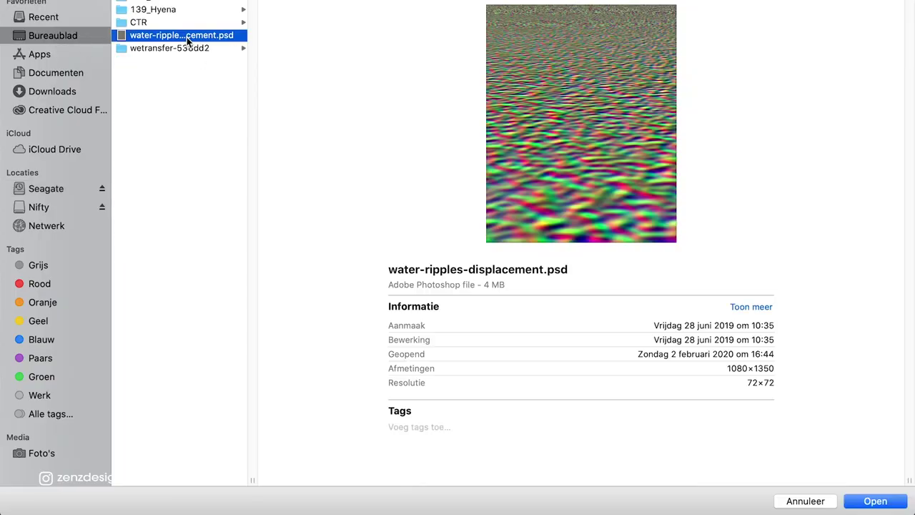
key(Return)
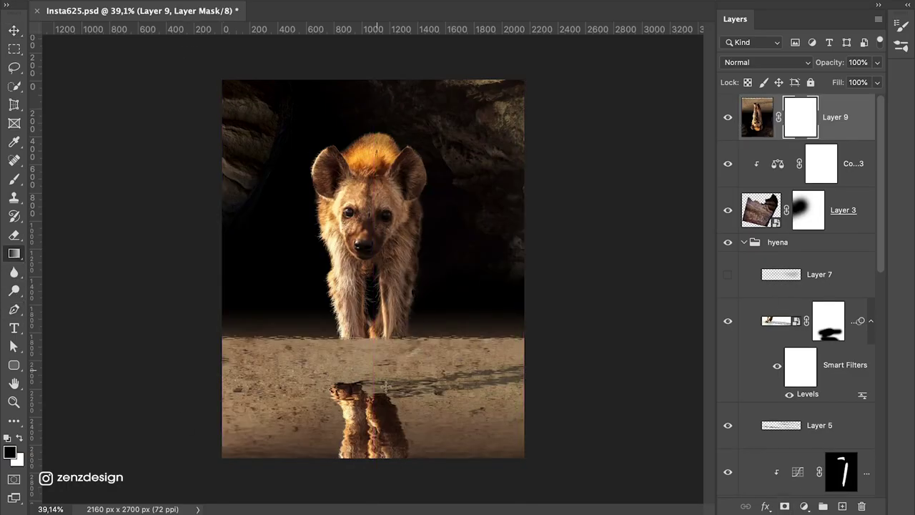
Step: Mask Layer 9 in black so the reflection shows only beneath the paws
drag(385, 386, 386, 386)
key(ctrl+z)
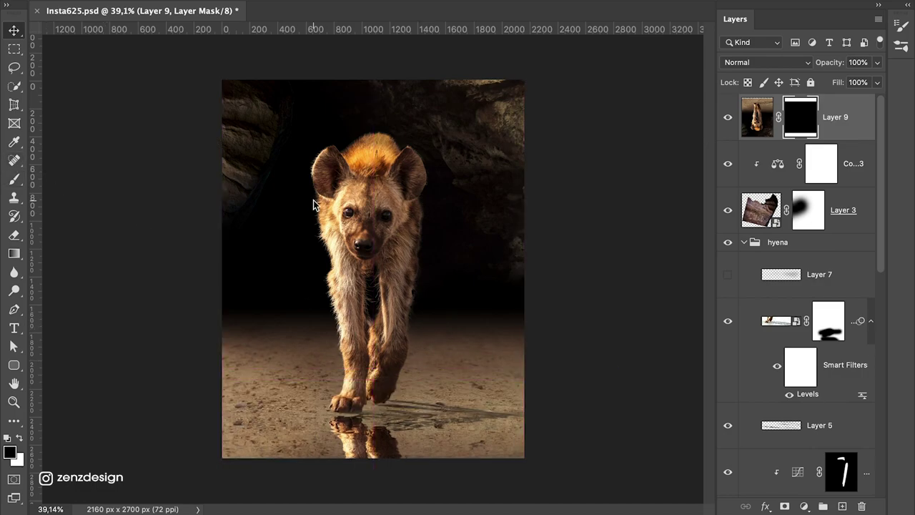
right_click(506, 350)
key(Escape)
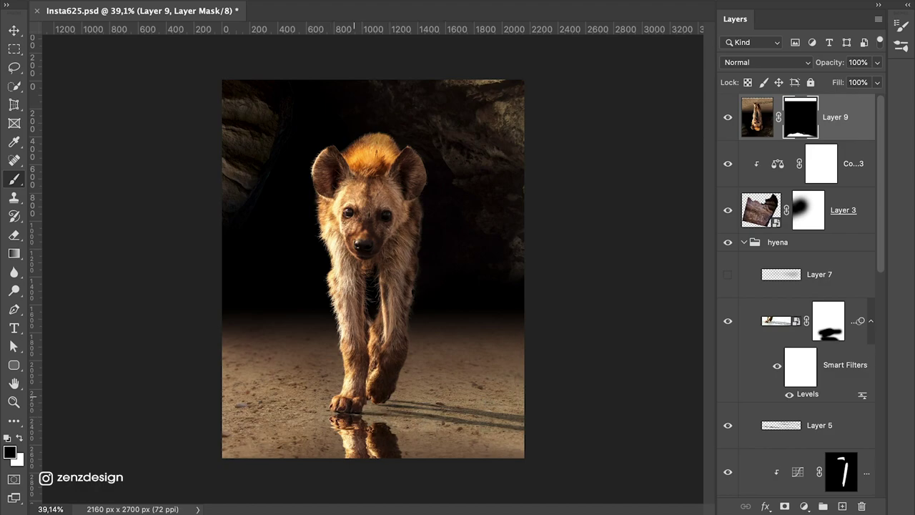
Step: Add clipped Curves 3 darkening highlights and Hue/Saturation 3 (saturation -8) to the reflection
click(803, 505)
click(815, 302)
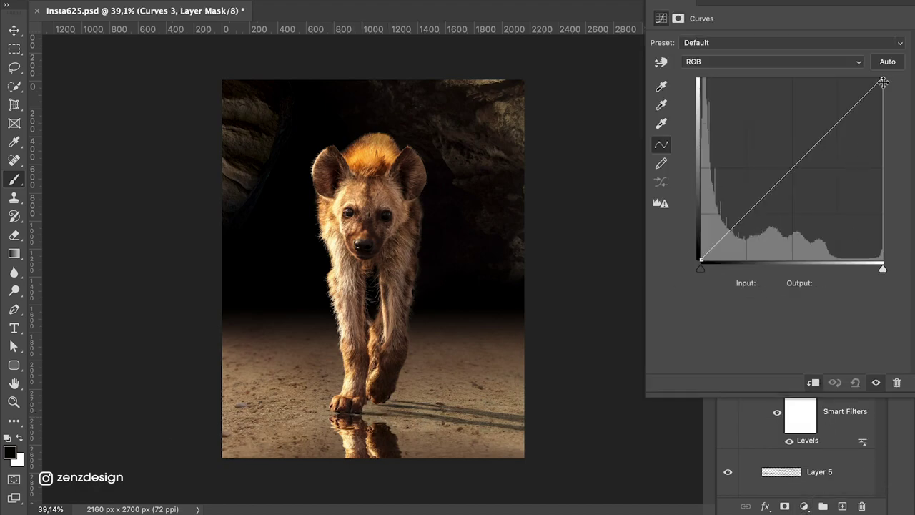
mouse_move(883, 79)
mouse_down()
mouse_move(889, 126)
mouse_move(901, 84)
mouse_up()
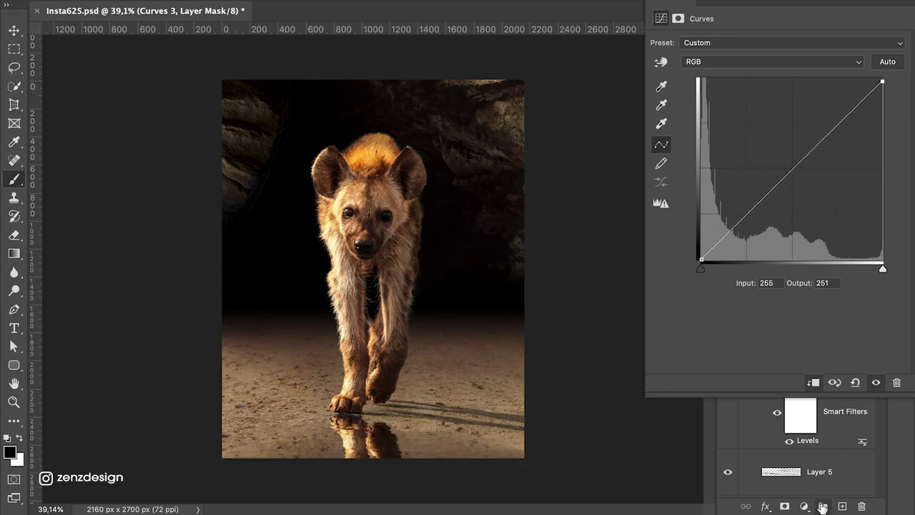
click(803, 506)
click(822, 349)
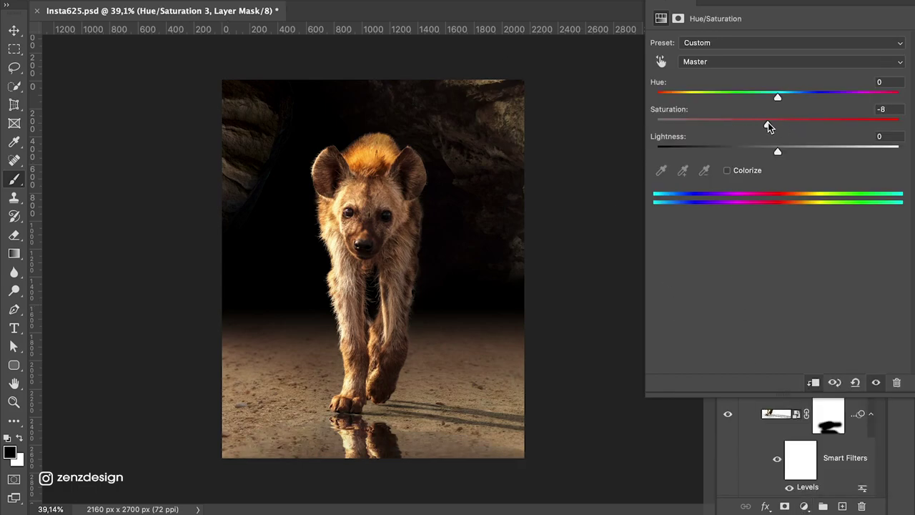
Step: Refine Layer 9's mask, erasing reflection near the bottom edge
key(ctrl+0)
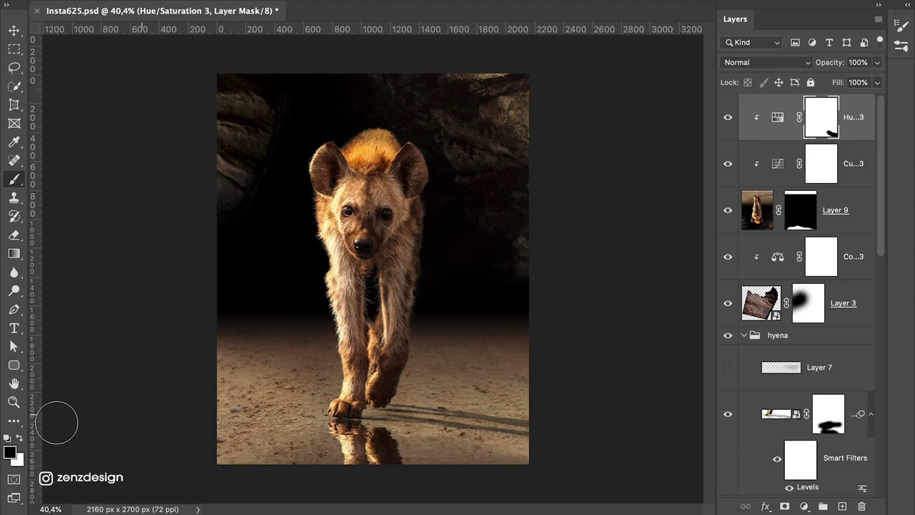
key(alt+bracketleft)
key(alt+bracketleft)
right_click(141, 30)
key(Escape)
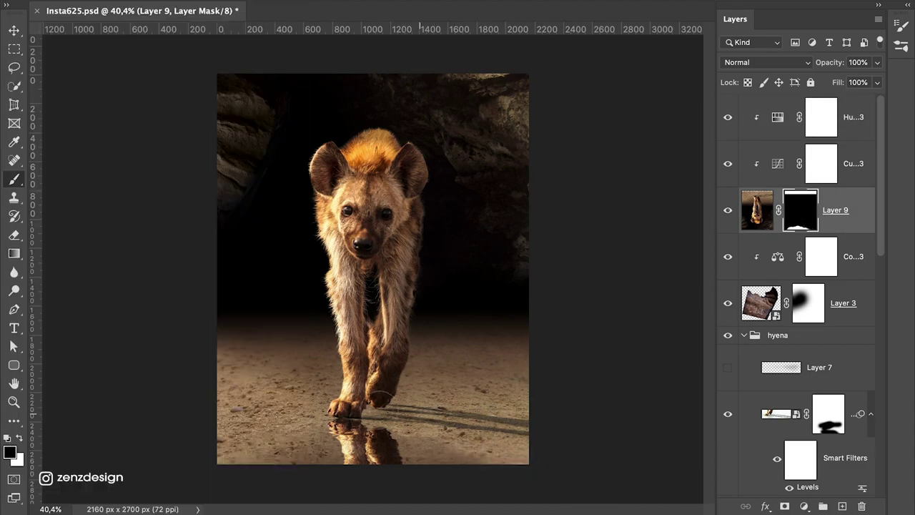
drag(234, 472, 308, 386)
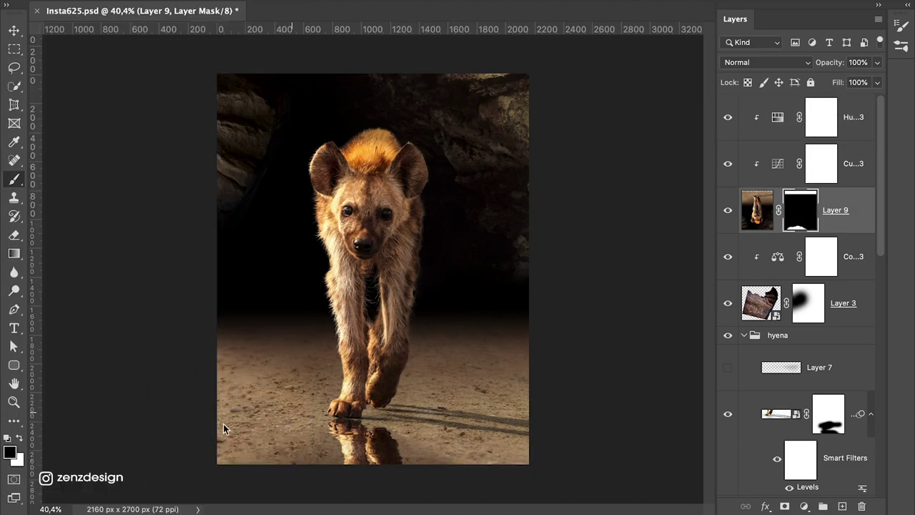
scroll(200, 384, down, 10)
scroll(439, 302, up, 10)
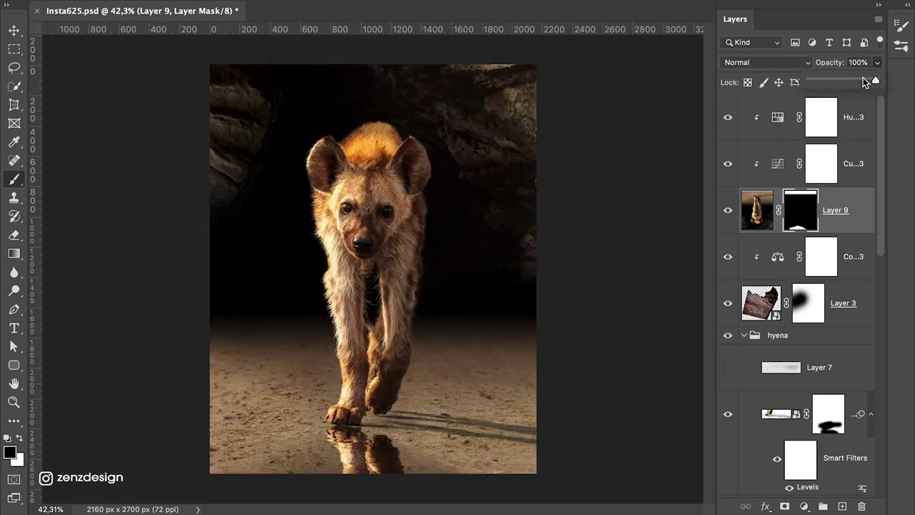
scroll(327, 307, down, 3)
scroll(327, 307, up, 1)
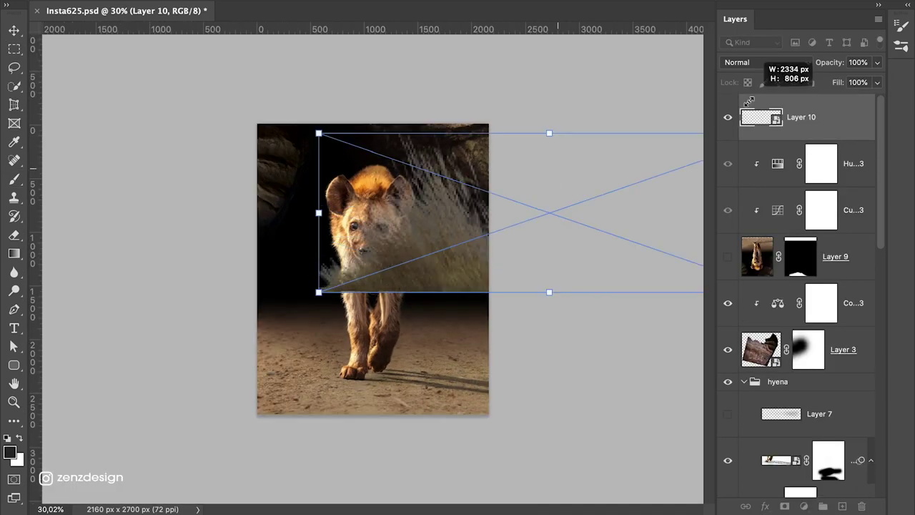
Step: Perspective-distort the grass along the bottom and apply a 43 px Gaussian Blur
drag(636, 285, 509, 294)
key(Return)
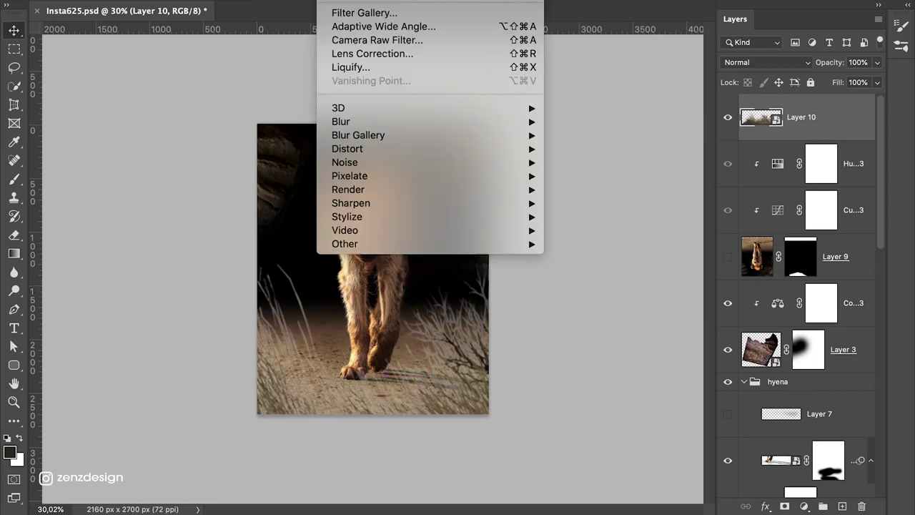
click(593, 209)
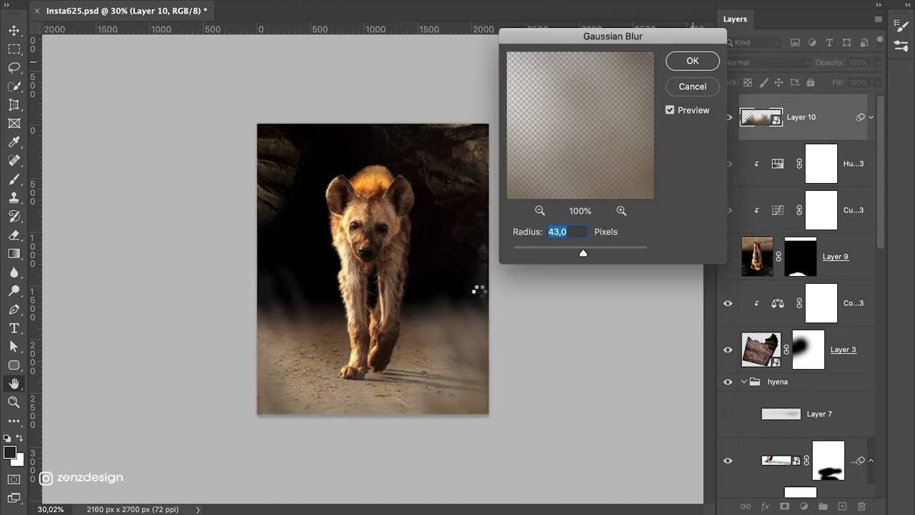
key(Return)
scroll(449, 286, up, 2)
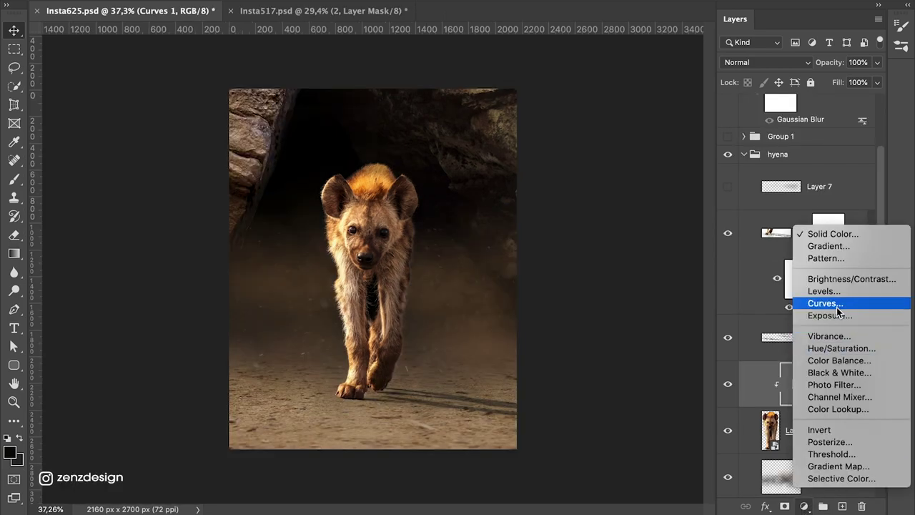
click(836, 306)
Step: Lower the Curves highlights to 153 and paint the effect onto the hyena's side, face and leg
drag(882, 82, 882, 150)
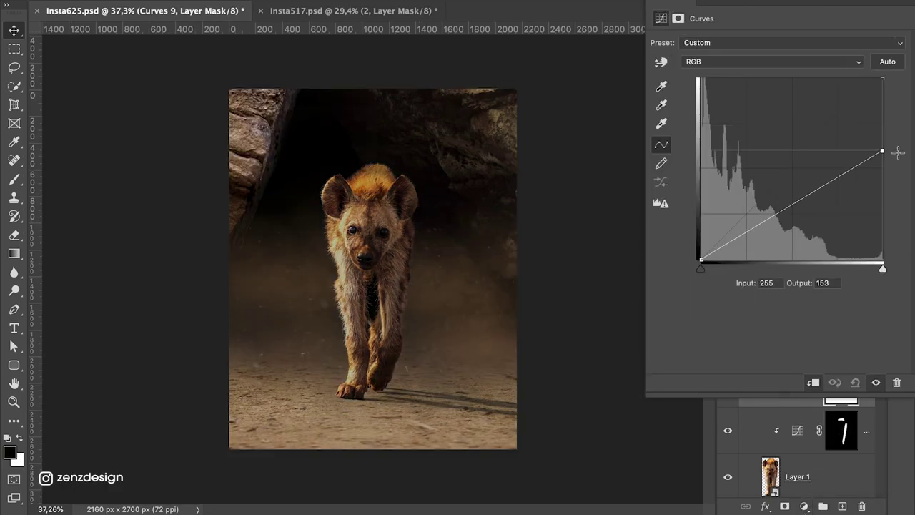
drag(334, 333, 343, 221)
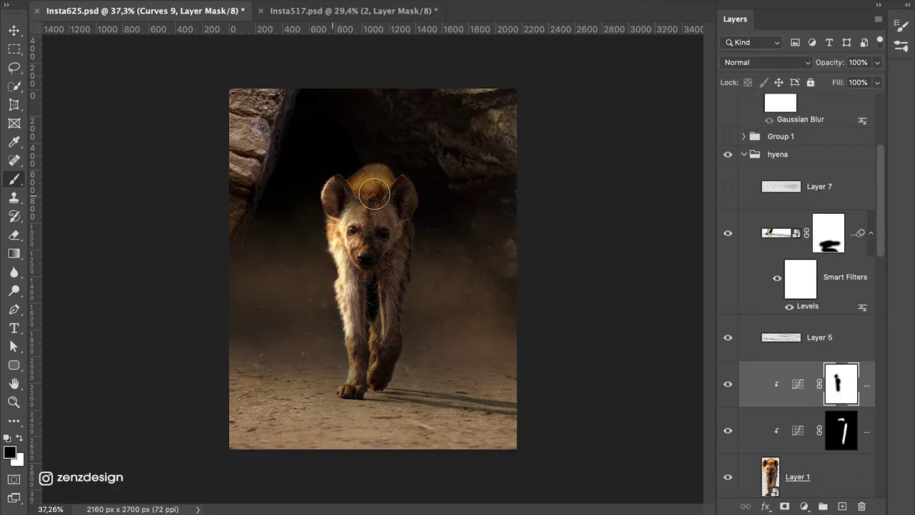
drag(364, 262, 377, 366)
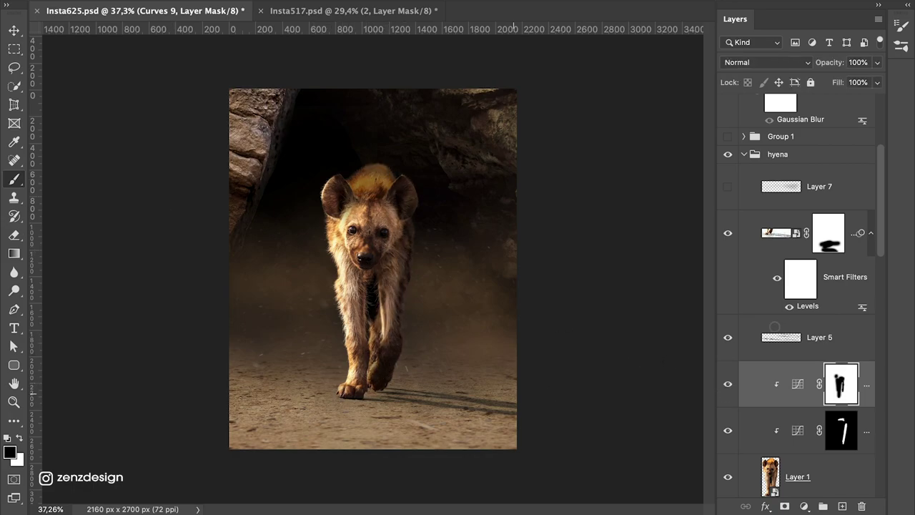
Step: Create Layer 12, paint haze on the ground right of the feet, and set it to 58% opacity
scroll(772, 358, down, 10)
click(776, 272)
key(shift+ctrl+alt+n)
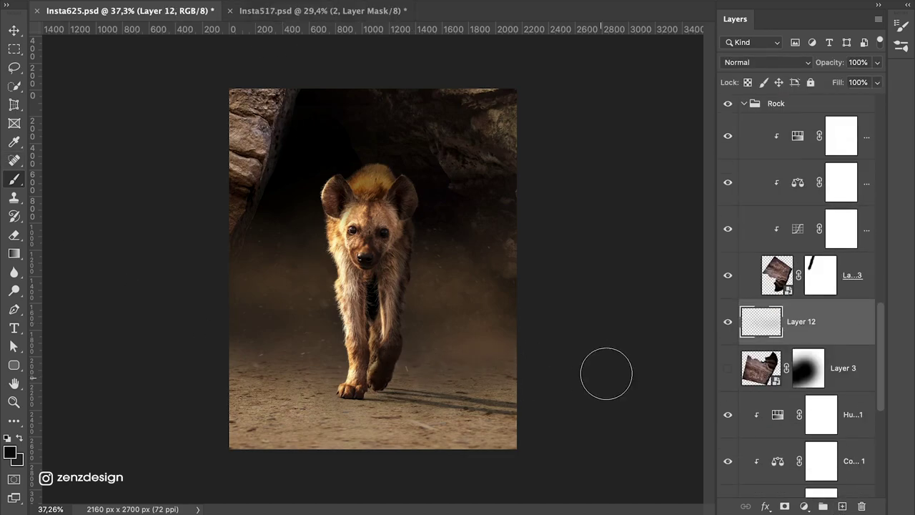
drag(567, 418, 475, 407)
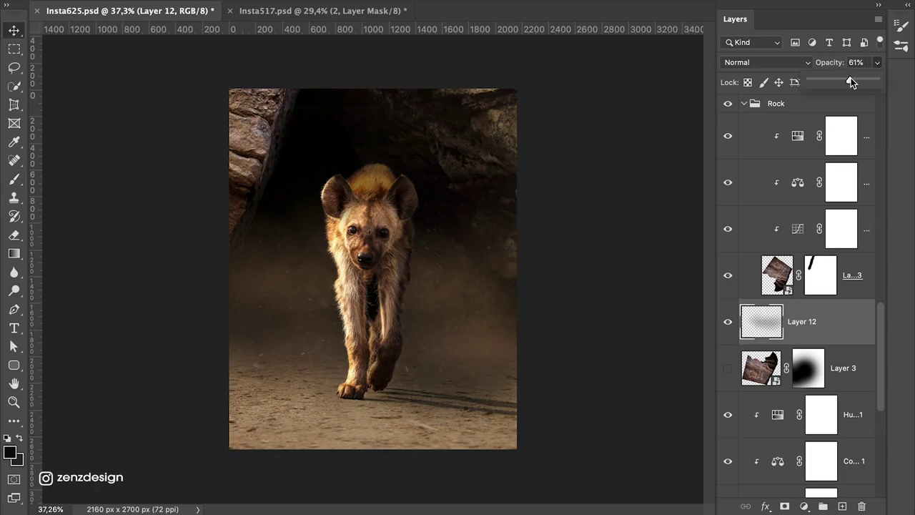
drag(851, 79, 847, 76)
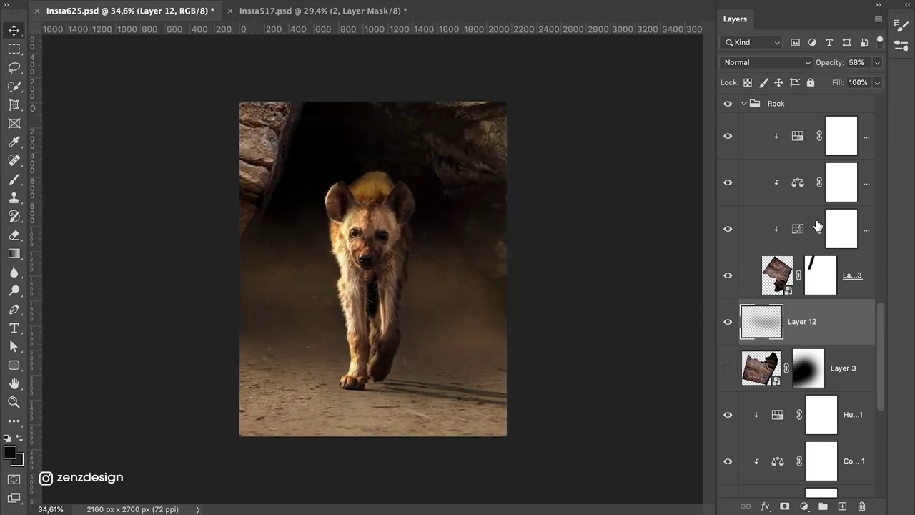
Step: On a new Layer 13, paint light tan dust around the hyena's legs with the dense03 mist brush
click(12, 181)
right_click(50, 257)
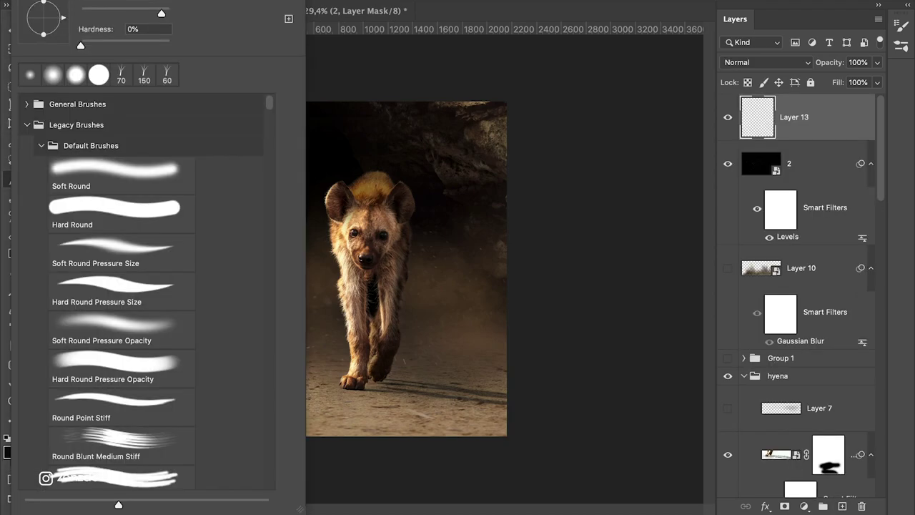
click(27, 270)
scroll(143, 321, down, 3)
click(100, 293)
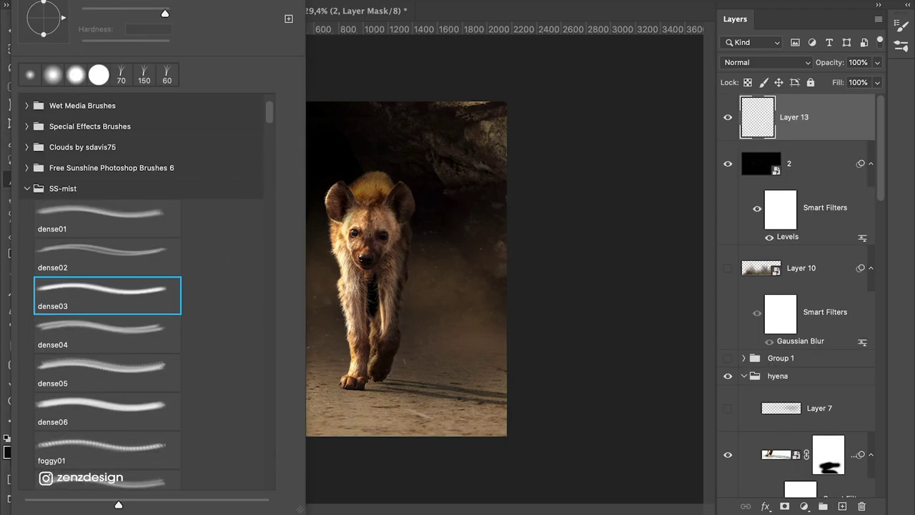
click(10, 452)
click(357, 357)
click(861, 101)
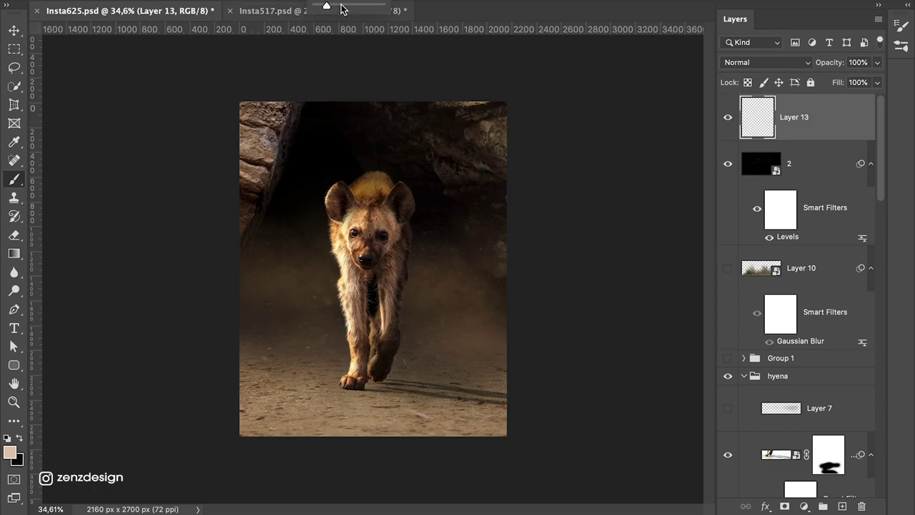
click(336, 329)
right_click(336, 329)
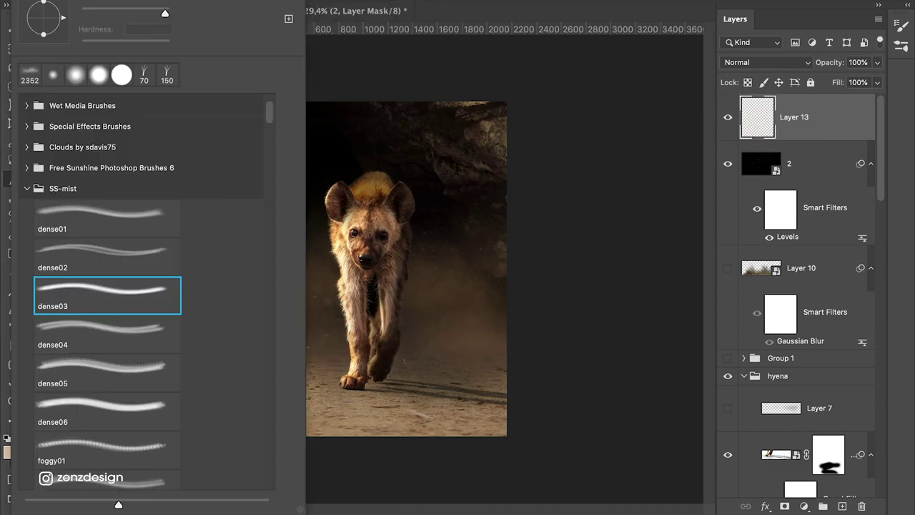
key(Escape)
click(510, 342)
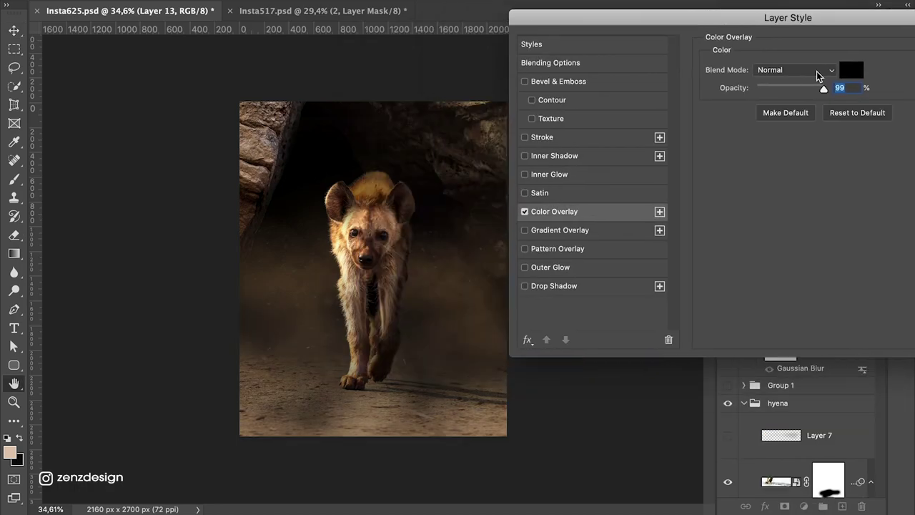
Step: Tint Layer 13 with a lighter brown Color Overlay sampled from the image
click(851, 69)
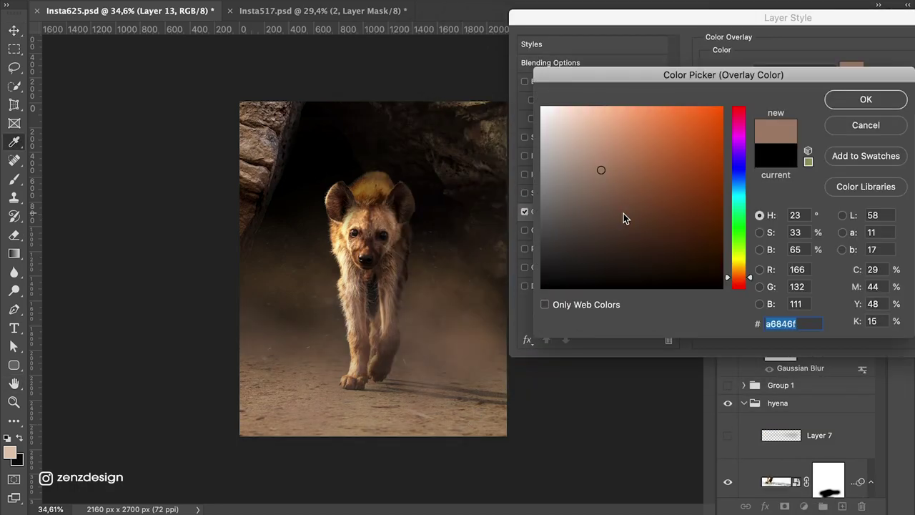
drag(321, 357, 291, 422)
click(282, 395)
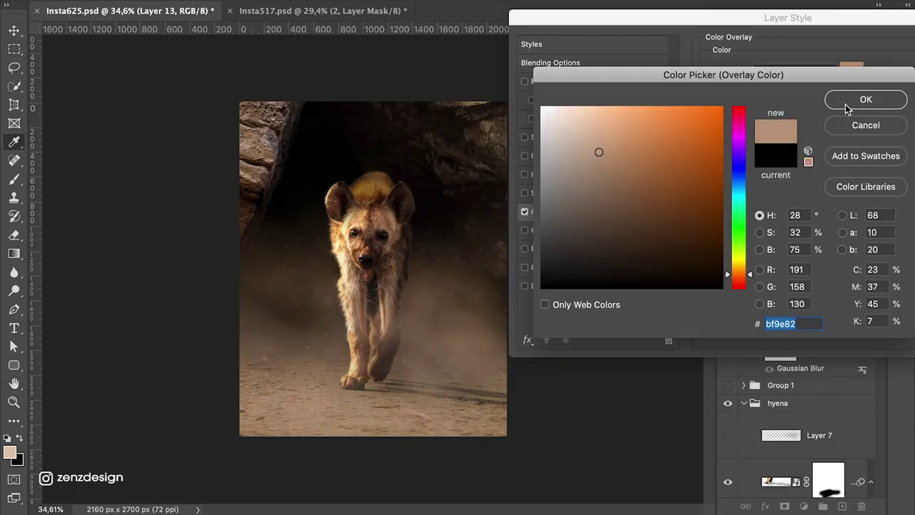
click(866, 99)
Step: On a new Layer 14, paint foggy mist dust around the hyena and shift it up-right
click(858, 50)
click(842, 506)
click(18, 180)
right_click(423, 259)
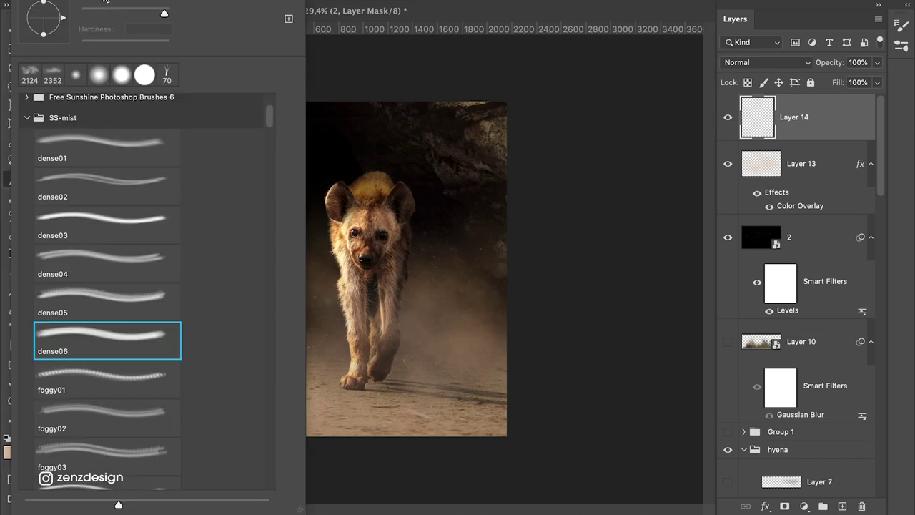
double_click(107, 429)
right_click(423, 259)
key(period)
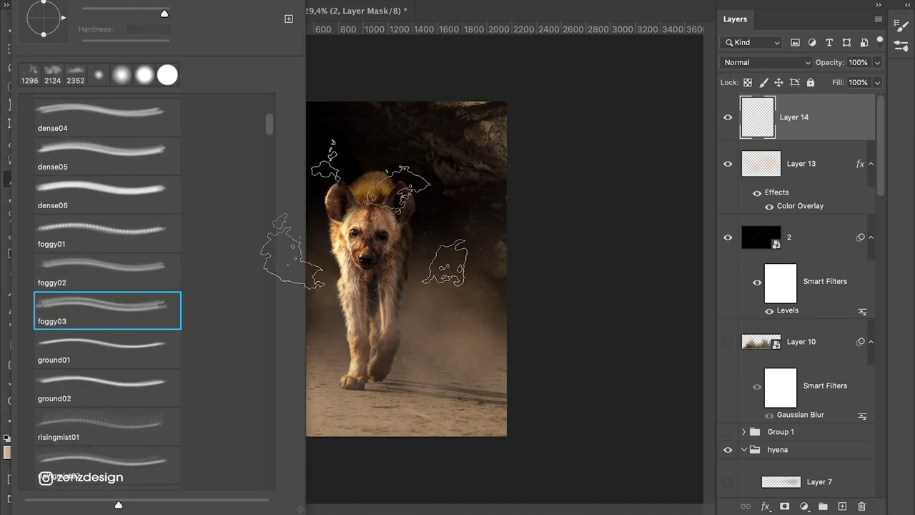
key(period)
key(period)
click(357, 304)
key(v)
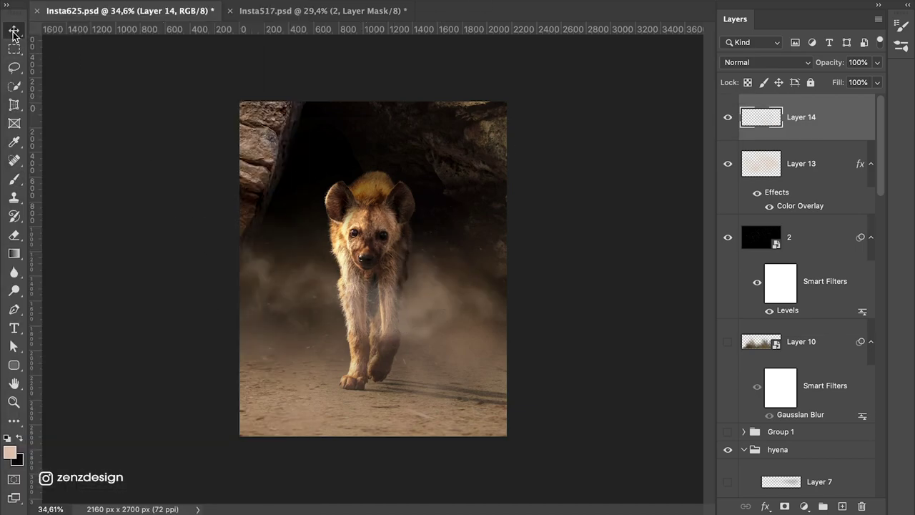
mouse_move(358, 305)
mouse_down()
mouse_move(456, 223)
mouse_move(457, 301)
mouse_up()
Step: Give Layer 14 a sampled brown Color Overlay, move it onto the hyena's body, and add a mask
double_click(808, 117)
click(496, 204)
click(796, 63)
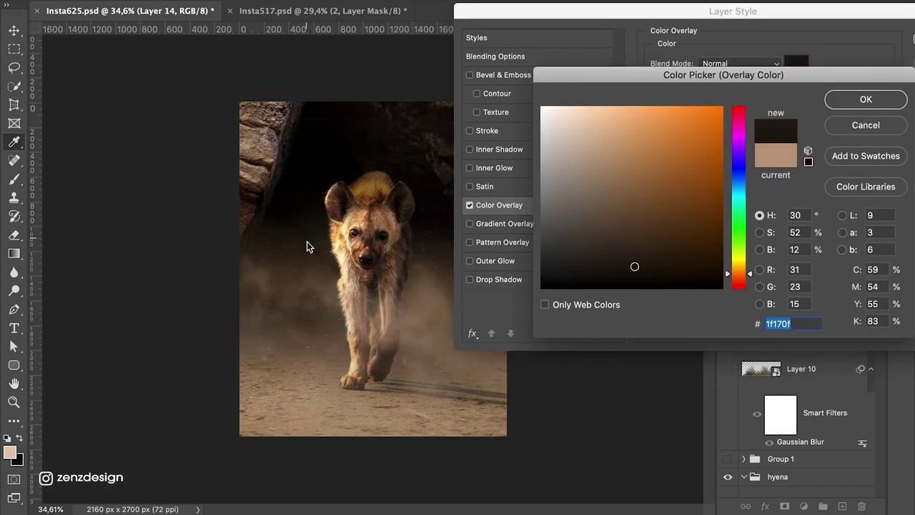
click(317, 370)
click(292, 332)
click(862, 96)
click(745, 47)
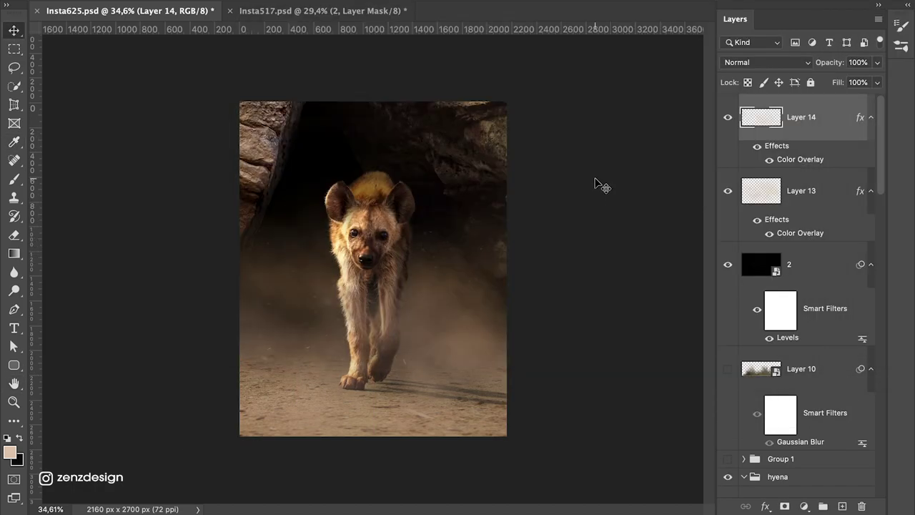
drag(491, 274, 459, 161)
click(784, 506)
key(d)
Step: On a new Layer 15, paint dust, enlarge it, and place it behind the hyena's head
click(842, 506)
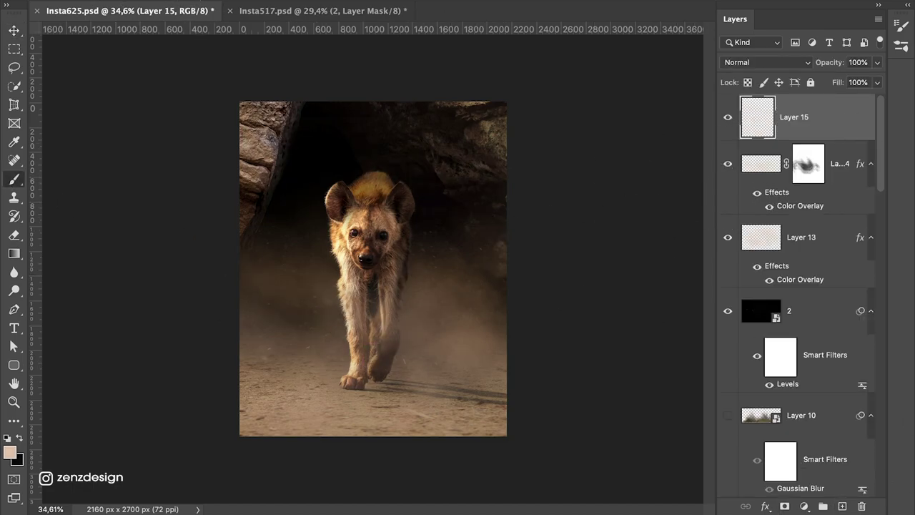
right_click(429, 317)
key(Return)
click(315, 328)
key(v)
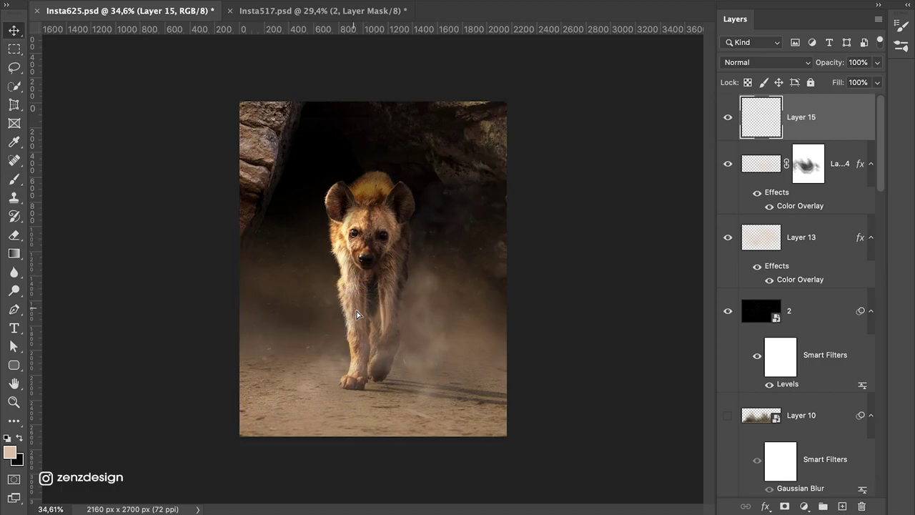
drag(400, 322, 465, 327)
key(ctrl+t)
drag(528, 173, 582, 31)
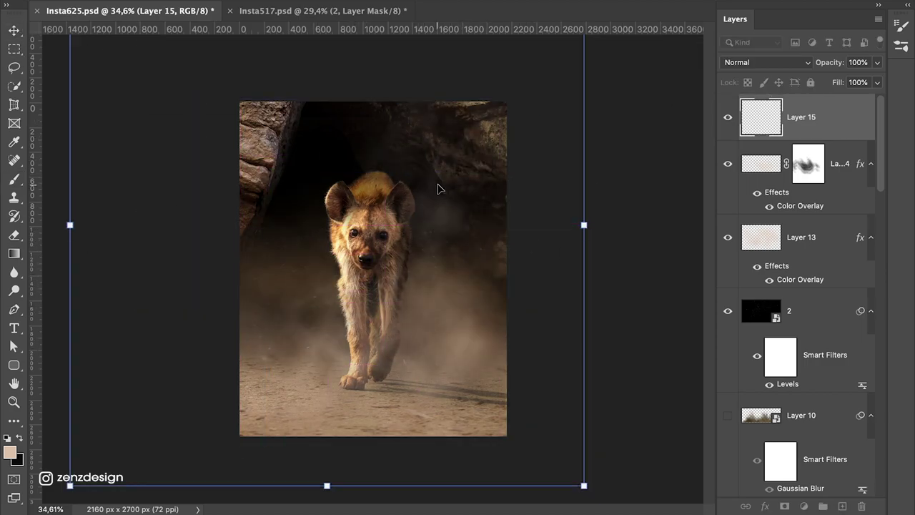
key(Return)
drag(500, 292, 536, 256)
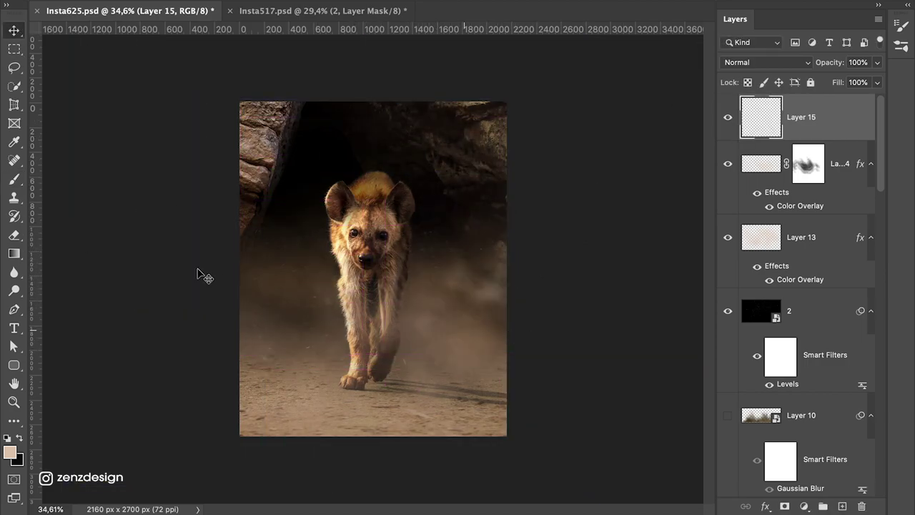
drag(453, 247, 433, 176)
Step: Give Layer 15 a light brown Color Overlay and fine-tune the dust patch position
double_click(822, 117)
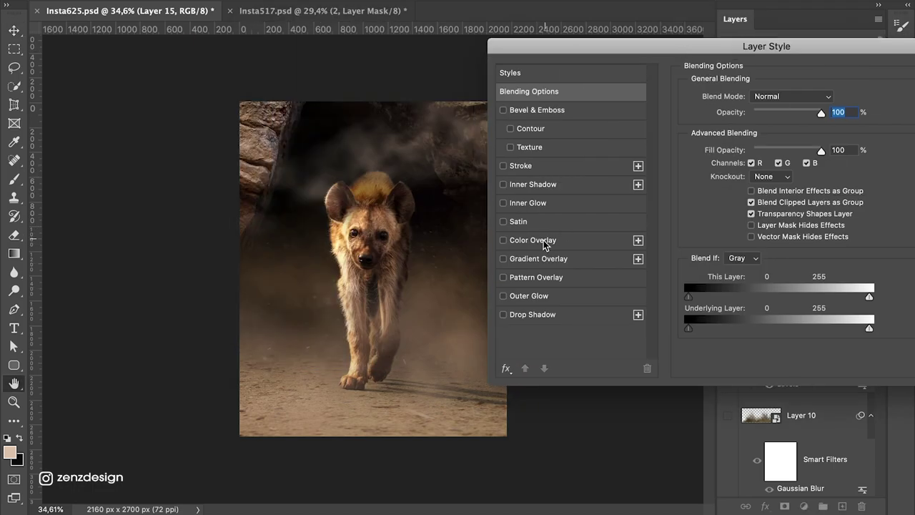
click(520, 240)
click(714, 93)
click(598, 165)
key(Return)
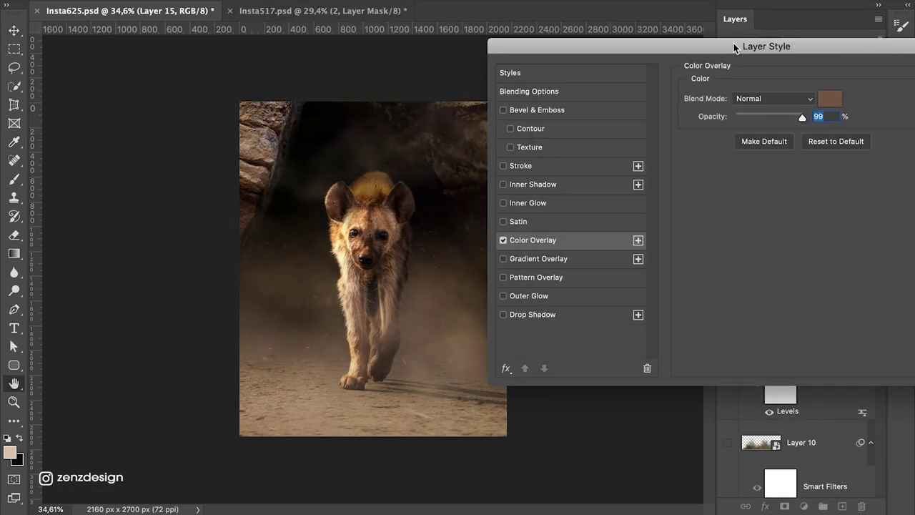
key(Return)
drag(425, 216, 499, 270)
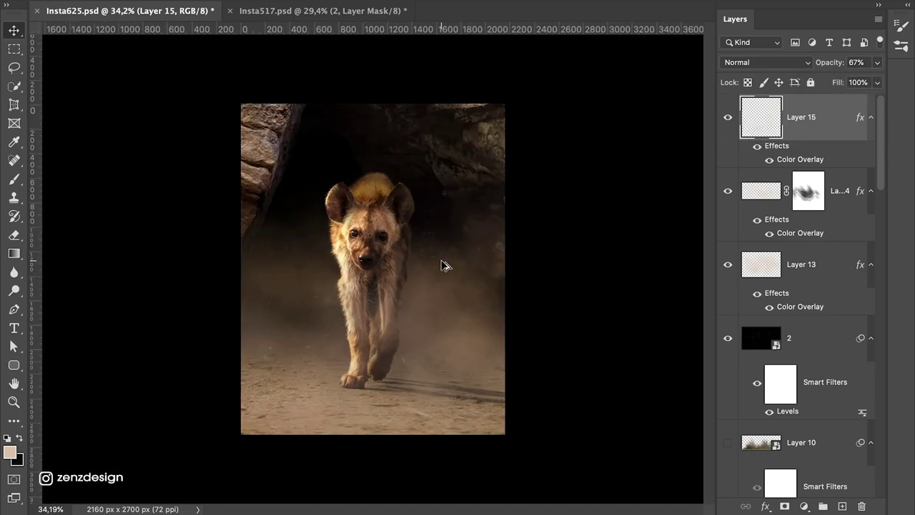
key(ctrl+plus)
Step: On new Layer 16, paint mist over the hyena's head with the enlarged wispy01 brush
click(842, 506)
scroll(360, 194, up, 5)
key(b)
right_click(107, 243)
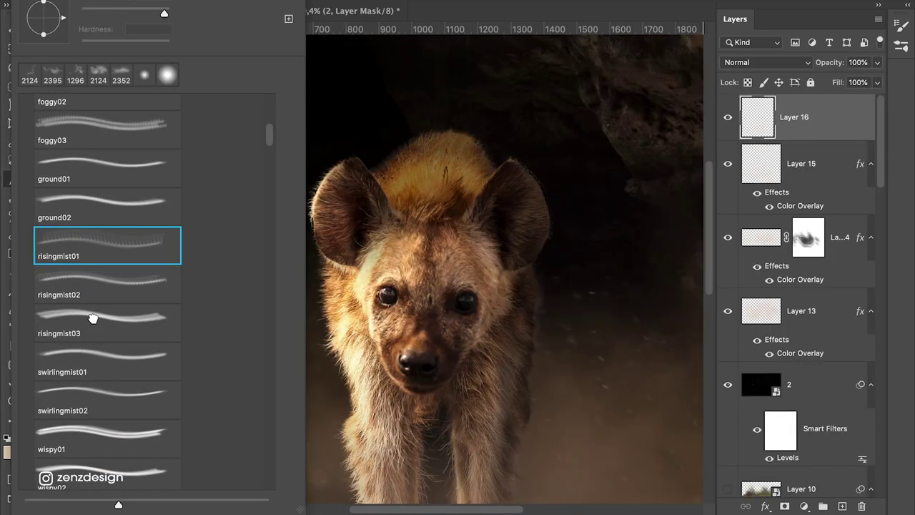
double_click(108, 320)
right_click(107, 321)
key(Return)
right_click(443, 150)
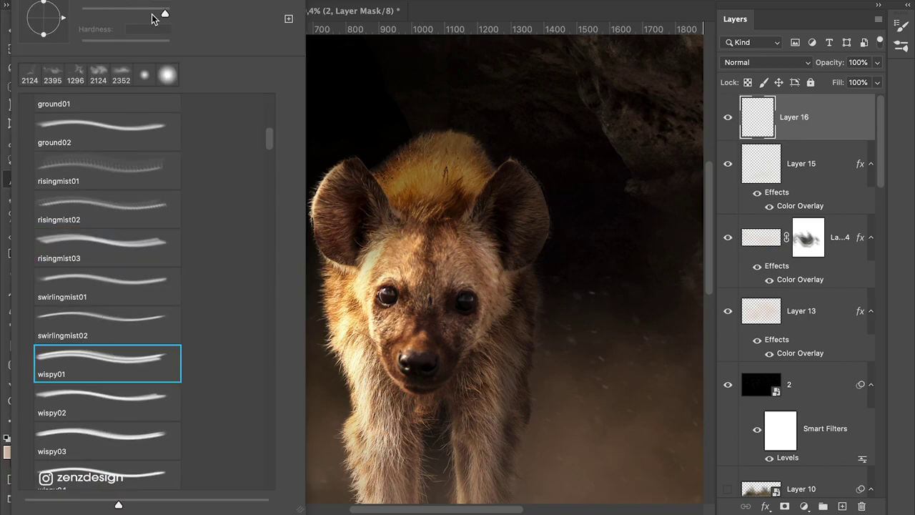
double_click(107, 363)
right_click(443, 170)
key(Return)
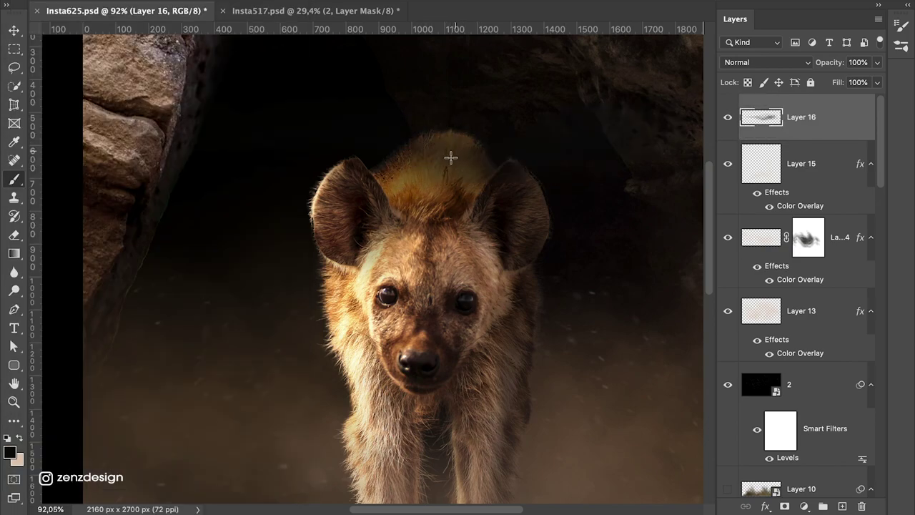
click(357, 147)
Step: Tint Layer 16 with a dark brown Color Overlay sampled from the image and reposition it
scroll(544, 139, down, 5)
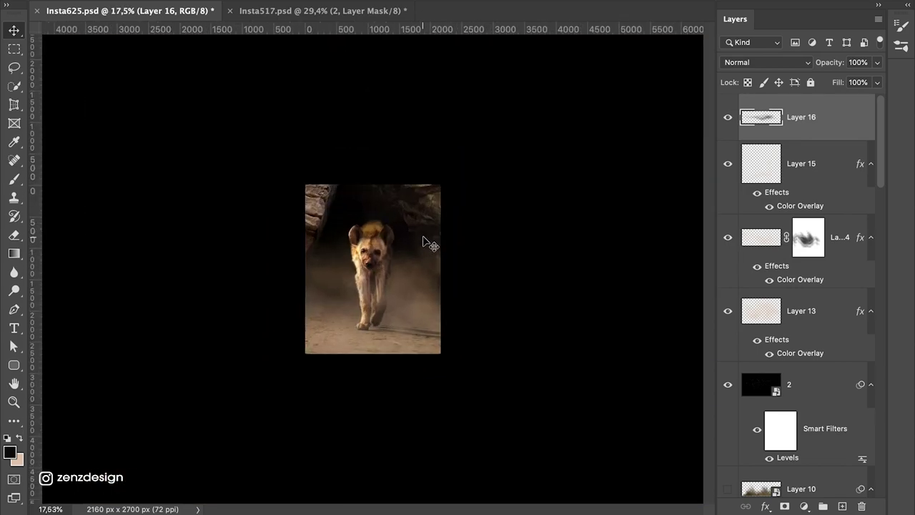
scroll(441, 180, up, 3)
click(372, 250)
drag(500, 56, 615, 62)
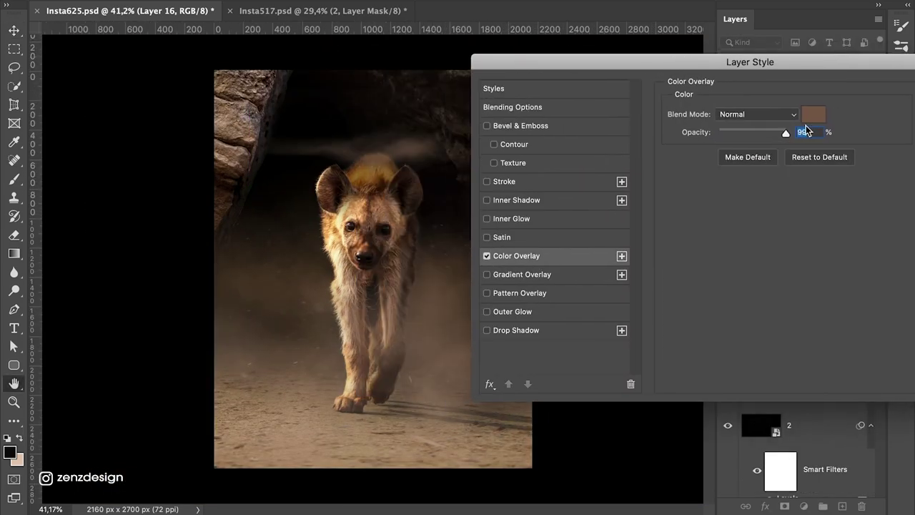
click(811, 112)
click(441, 292)
key(Return)
key(Return)
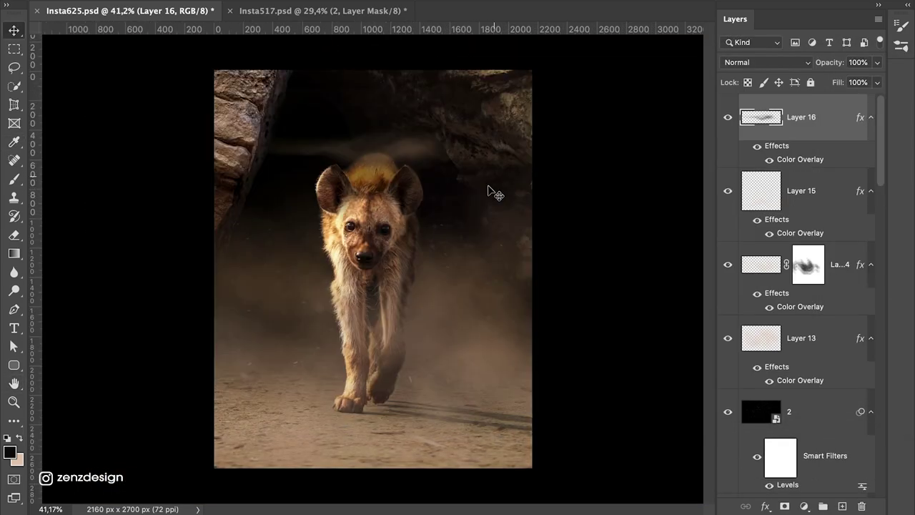
scroll(431, 173, down, 3)
key(ctrl+t)
key(Return)
scroll(433, 172, up, 3)
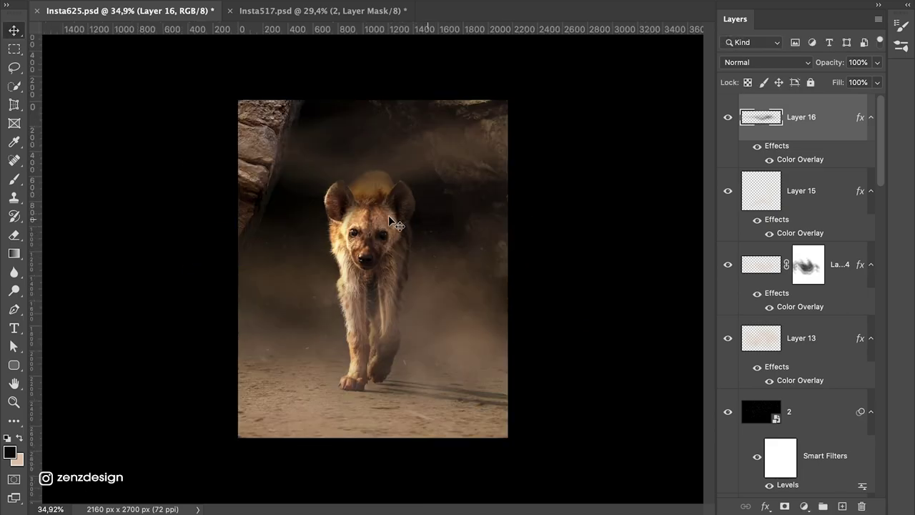
drag(465, 309, 496, 331)
Step: Set the pasteboard colour back to default gray
right_click(572, 218)
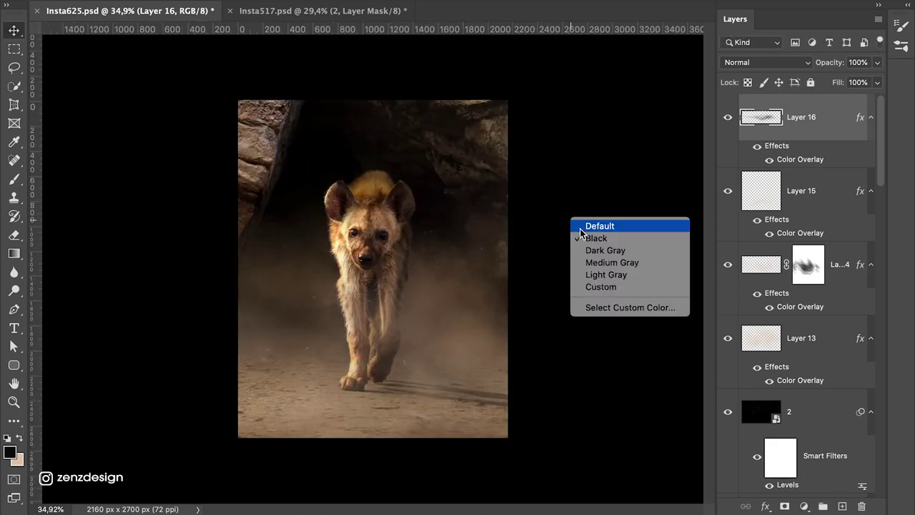
click(593, 225)
scroll(431, 300, down, 4)
scroll(341, 243, up, 2)
scroll(341, 243, up, 3)
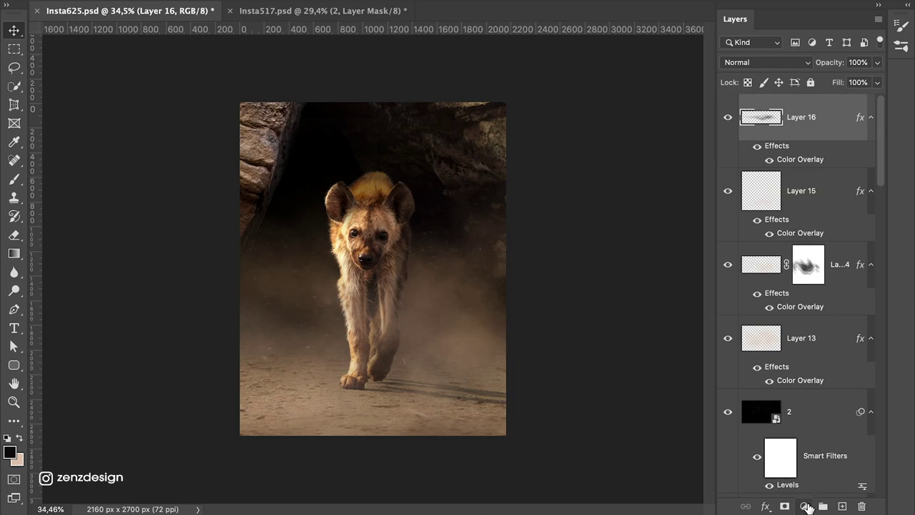
scroll(776, 368, down, 10)
Step: Sharpen Layer 2 with Filter > Sharpen > Unsharp Mask and fit the image on screen
click(842, 313)
scroll(359, 321, up, 2)
click(336, 3)
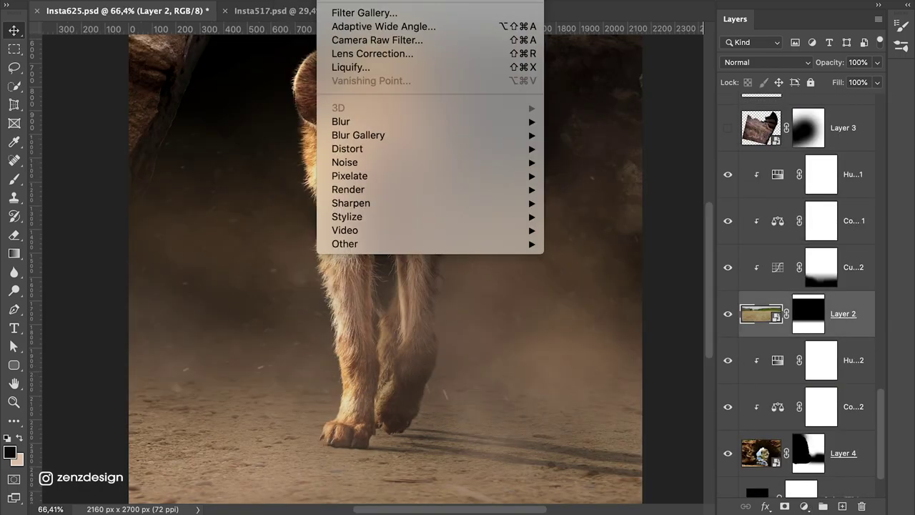
click(593, 270)
click(777, 121)
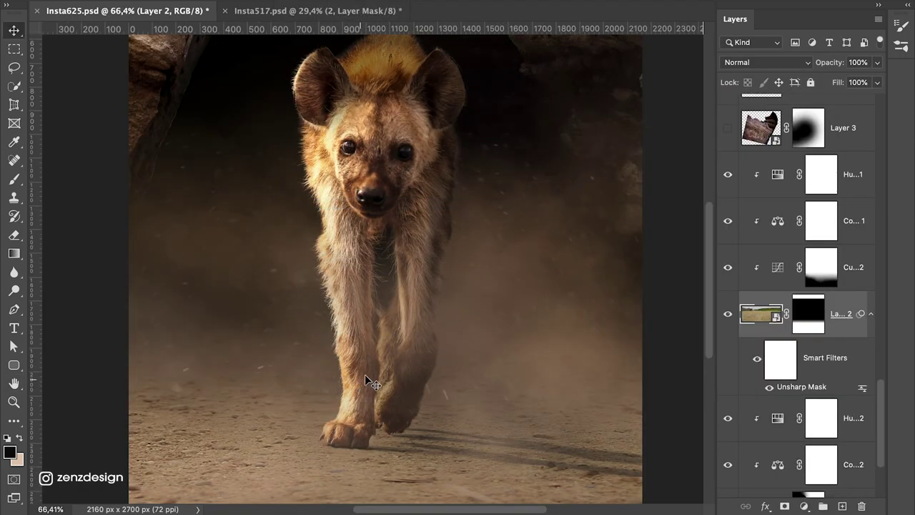
scroll(366, 380, down, 10)
key(ctrl+0)
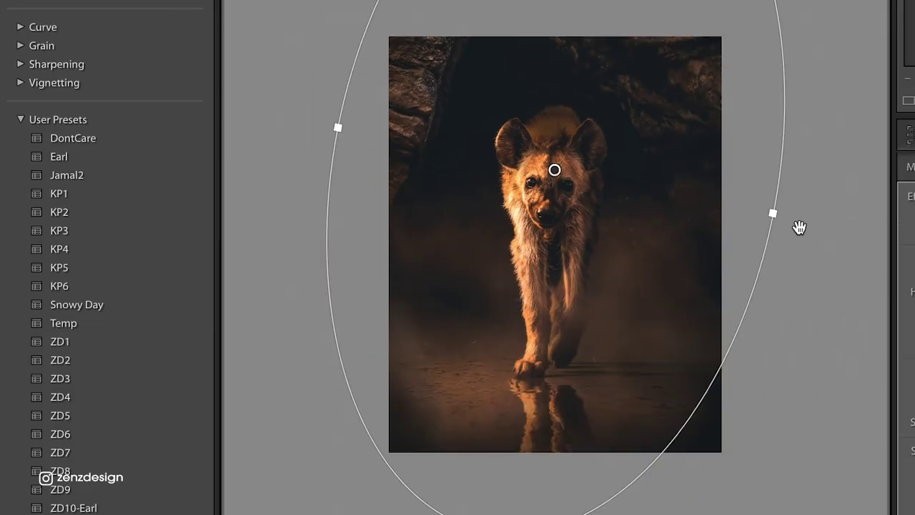
Step: Reshape and tilt the radial filter ellipse, moving it down over the hyena
drag(771, 212, 863, 223)
mouse_move(258, 135)
mouse_down()
mouse_move(364, 111)
mouse_move(341, 129)
mouse_up()
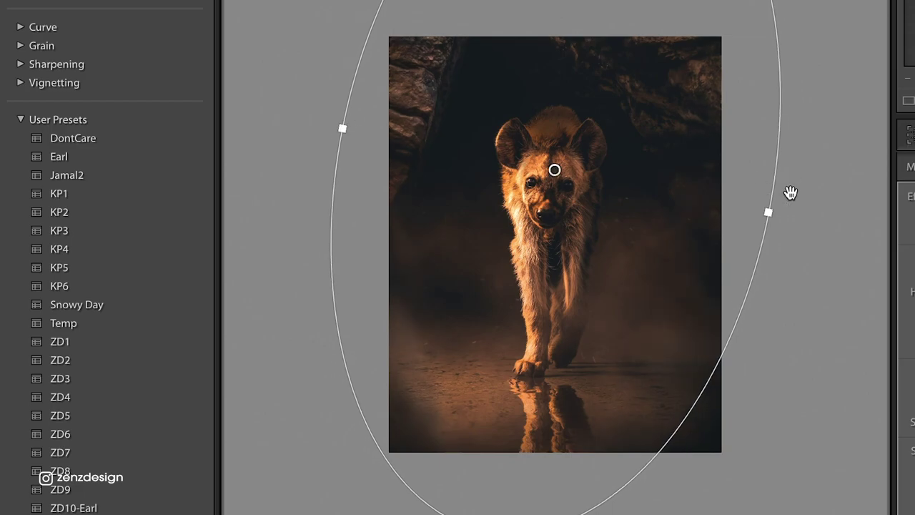
drag(790, 194, 790, 168)
drag(554, 170, 549, 209)
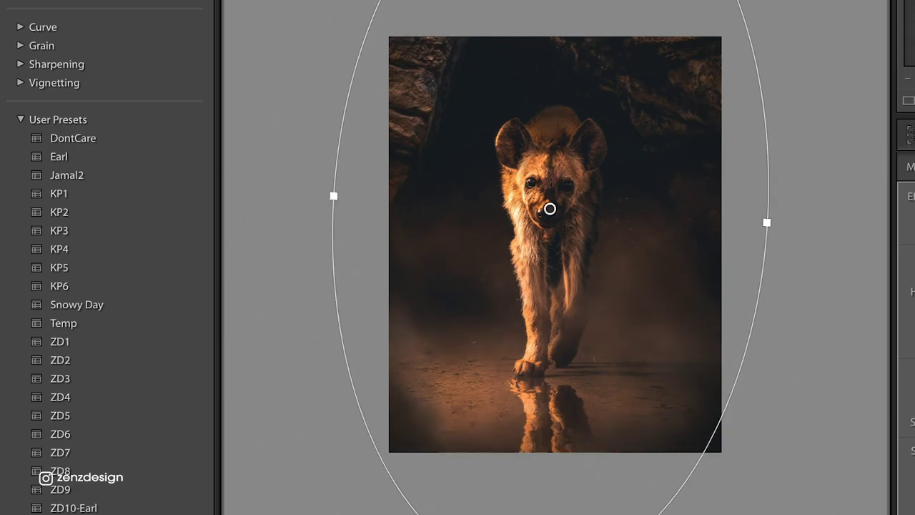
key(shift+m)
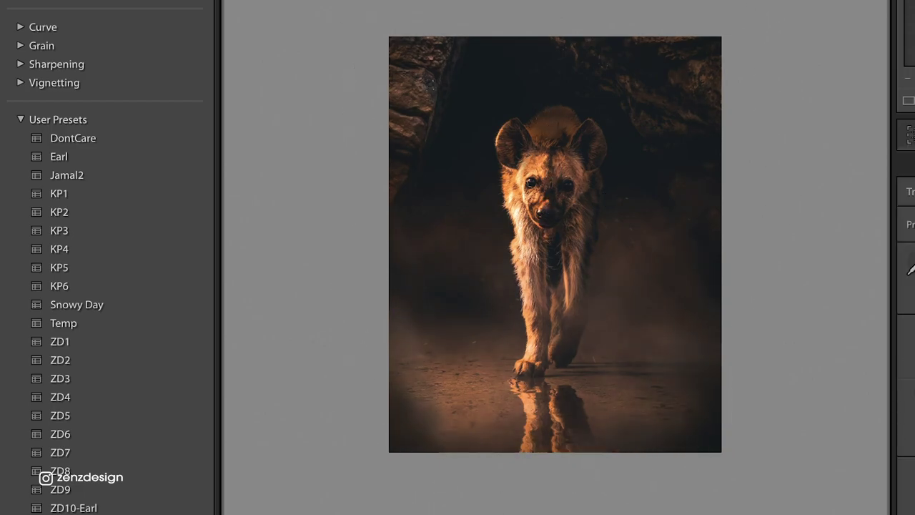
Step: Export the graded photo, then undo the two temperature adjustments
right_click(588, 31)
click(851, 351)
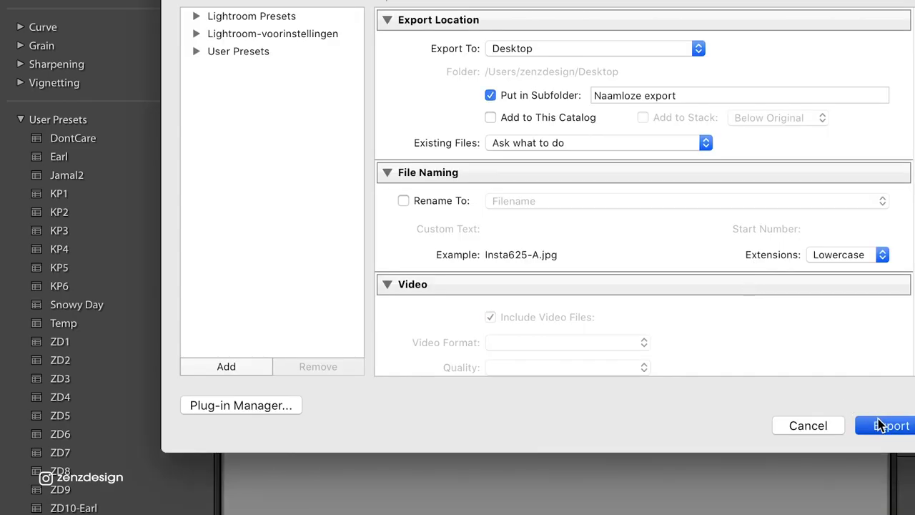
click(881, 425)
key(ctrl+z)
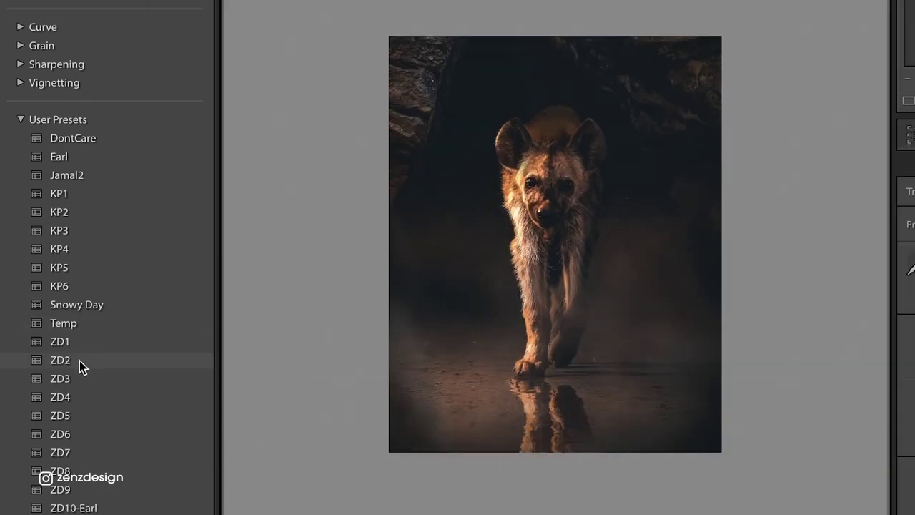
key(ctrl+z)
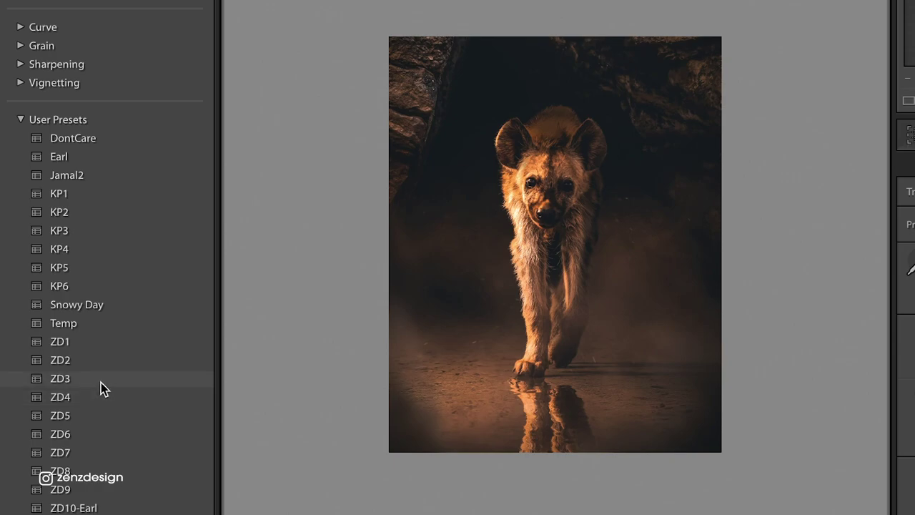
Step: Apply the ZD2 preset and centre an upright radial filter on the hyena's face
click(101, 380)
click(143, 353)
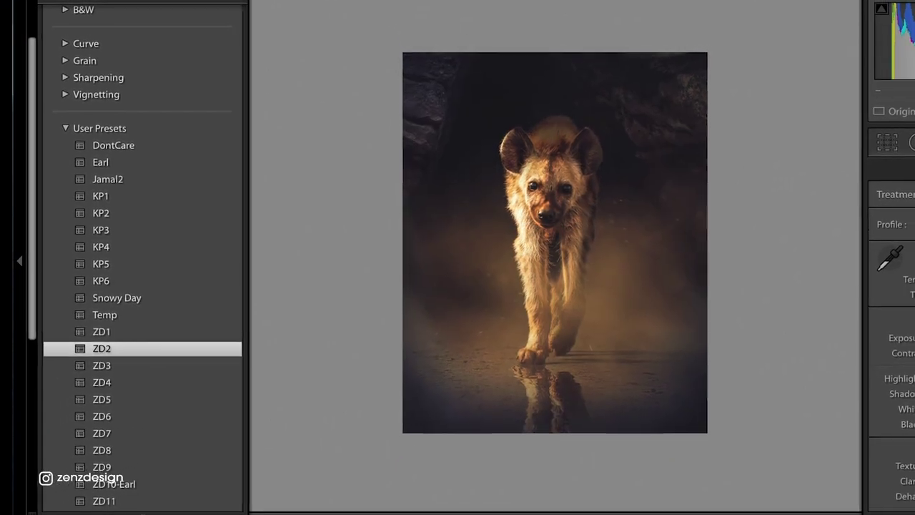
key(shift+m)
drag(573, 226, 498, 191)
drag(741, 146, 743, 175)
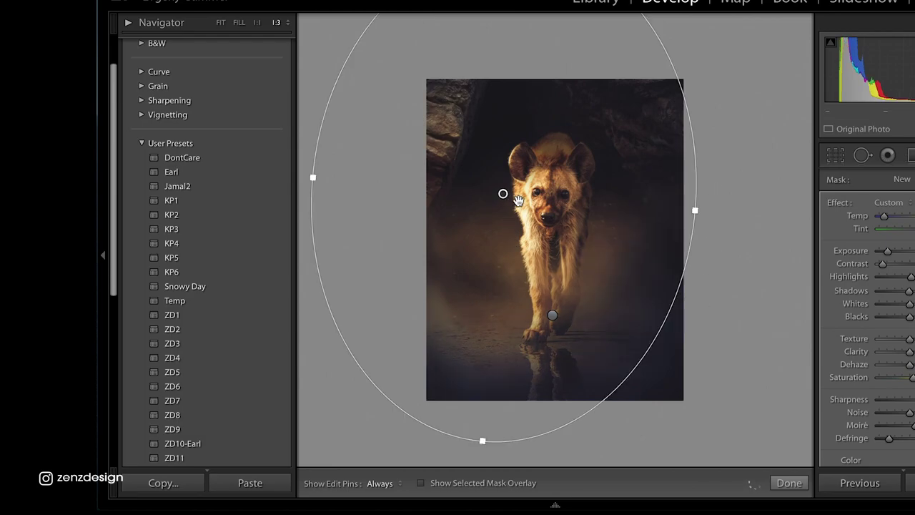
drag(503, 193, 551, 204)
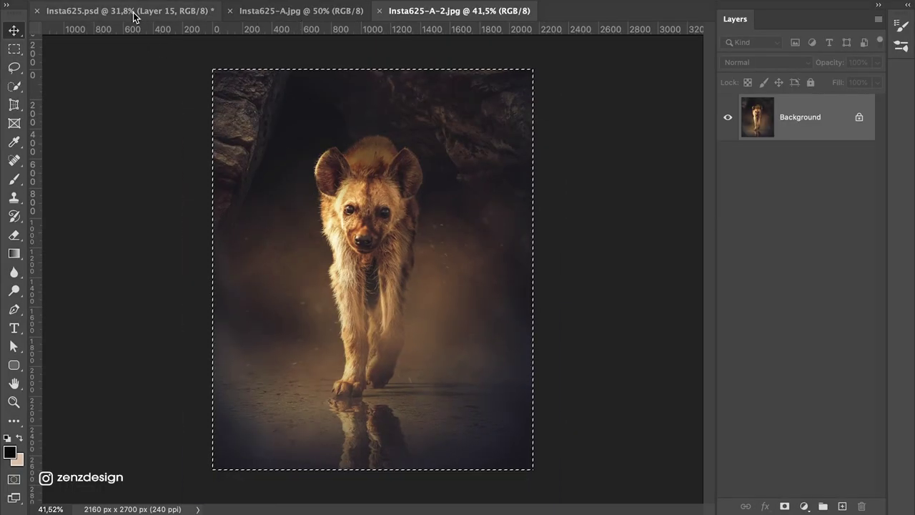
Step: Paste both exports into the composite as Layers 18 and 19, lowering Layer 18 to 66% and reducing Layer 19's opacity
click(135, 17)
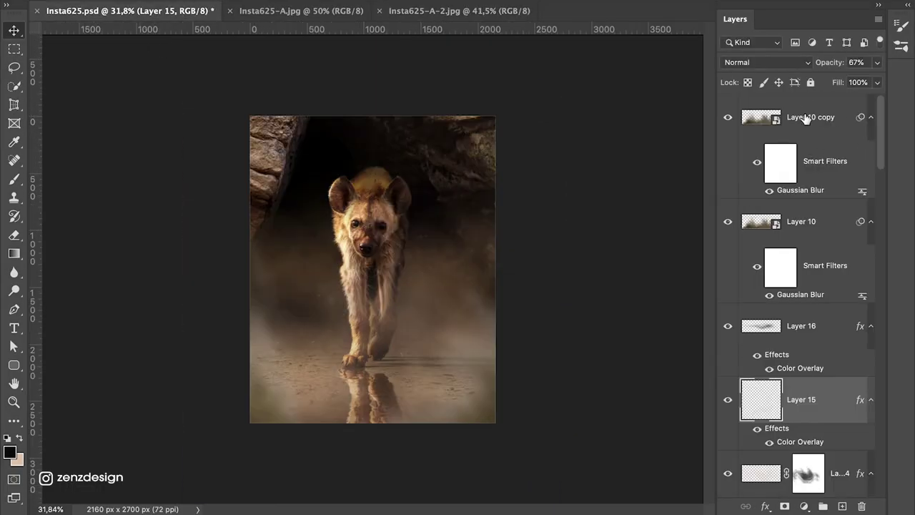
key(ctrl+v)
key(ctrl+v)
key(ctrl+comma)
click(806, 165)
click(877, 62)
drag(877, 80, 833, 80)
click(727, 117)
click(806, 117)
click(877, 63)
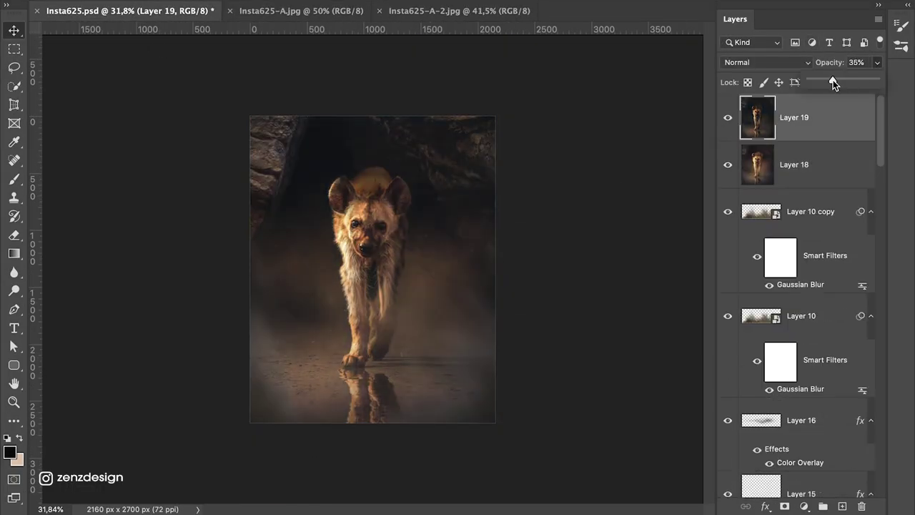
Step: Add a Curves adjustment with white point 210 and black point 7, pasteboard medium gray
right_click(555, 188)
click(572, 236)
key(ctrl+0)
click(803, 506)
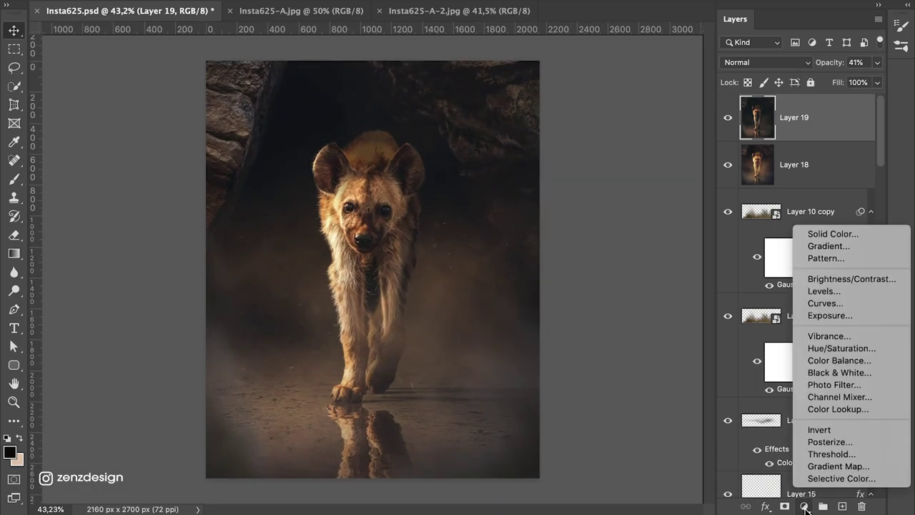
click(822, 306)
drag(882, 78, 850, 79)
drag(701, 259, 706, 260)
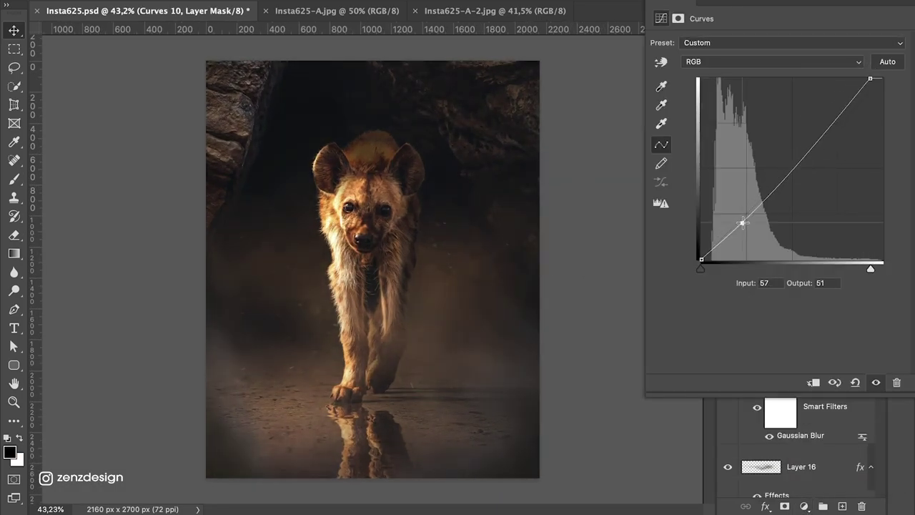
scroll(578, 171, down, 2)
scroll(556, 184, up, 1)
right_click(567, 126)
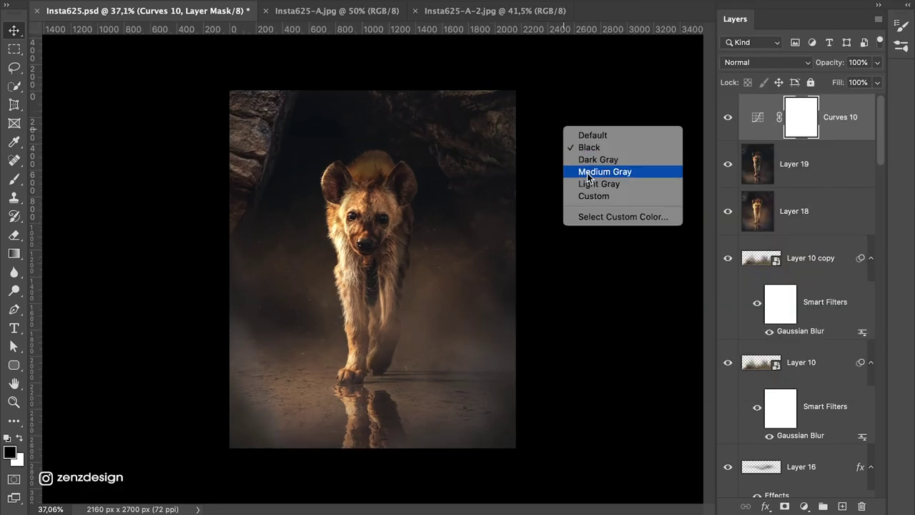
click(593, 171)
Step: Reopen Curves 10 settings and adjust its Green and Blue channels
click(793, 163)
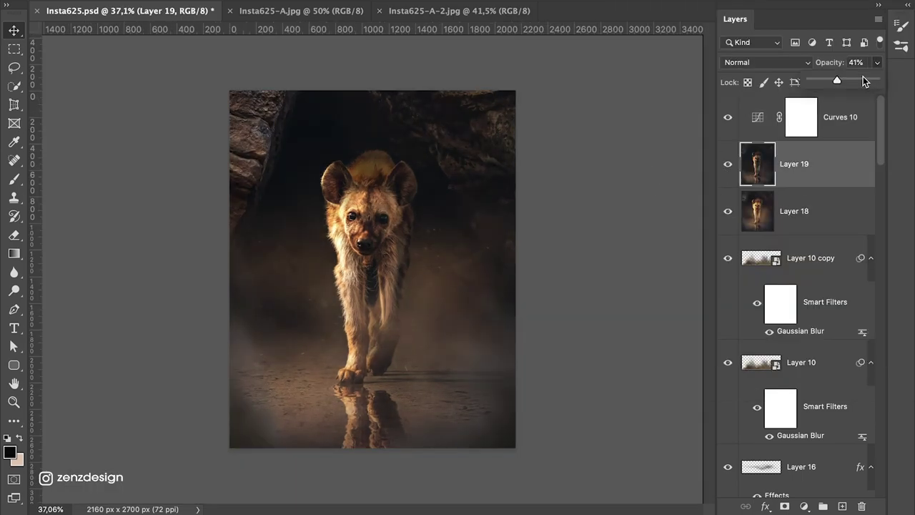
click(858, 133)
scroll(408, 286, down, 5)
scroll(480, 286, up, 3)
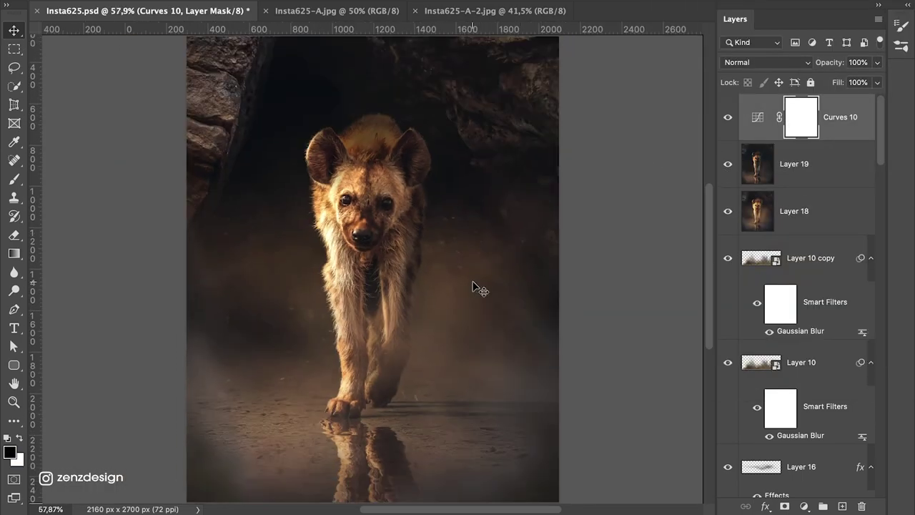
scroll(479, 286, up, 2)
click(804, 506)
click(757, 116)
double_click(758, 116)
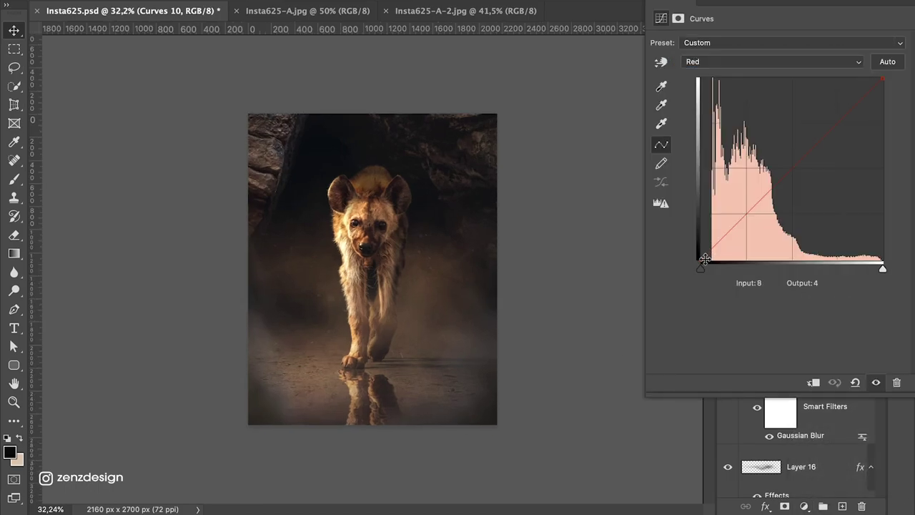
key(alt+4)
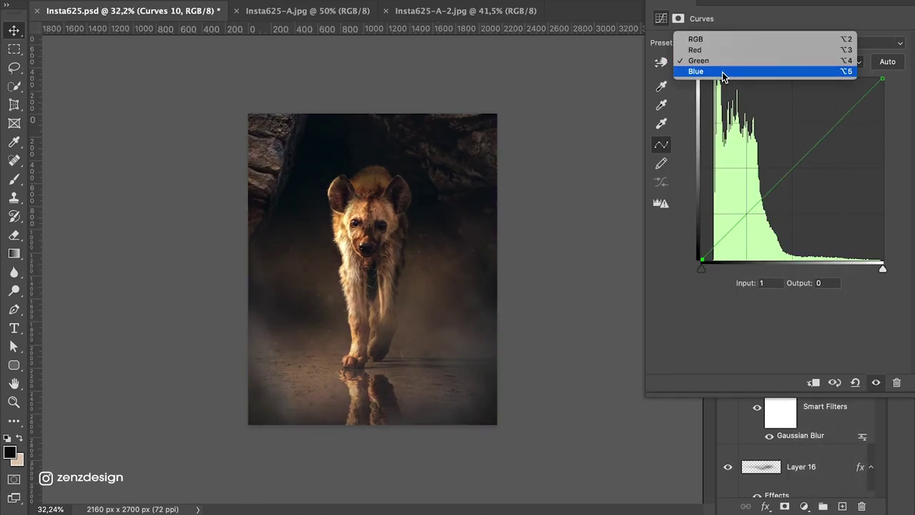
click(722, 72)
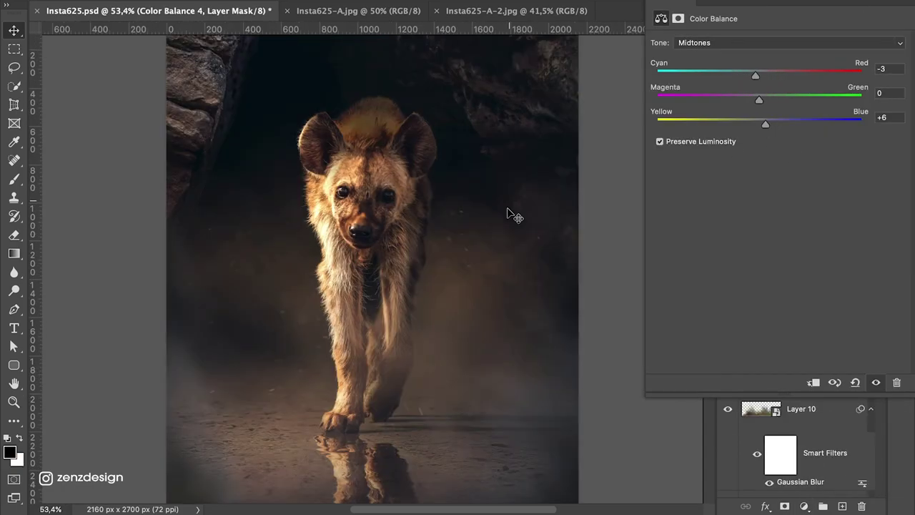
Step: Set the pasteboard colour to black and add a Gradient Map adjustment layer
right_click(570, 188)
click(589, 210)
click(804, 506)
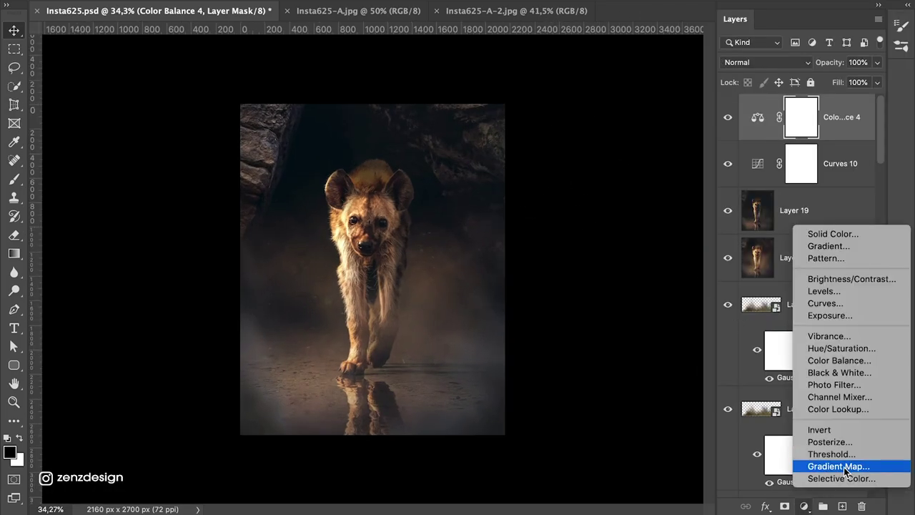
click(843, 468)
Step: Apply a warm gradient from the 105 Ispiring Bee Gradients set, blended Soft Light at lowered opacity
click(898, 50)
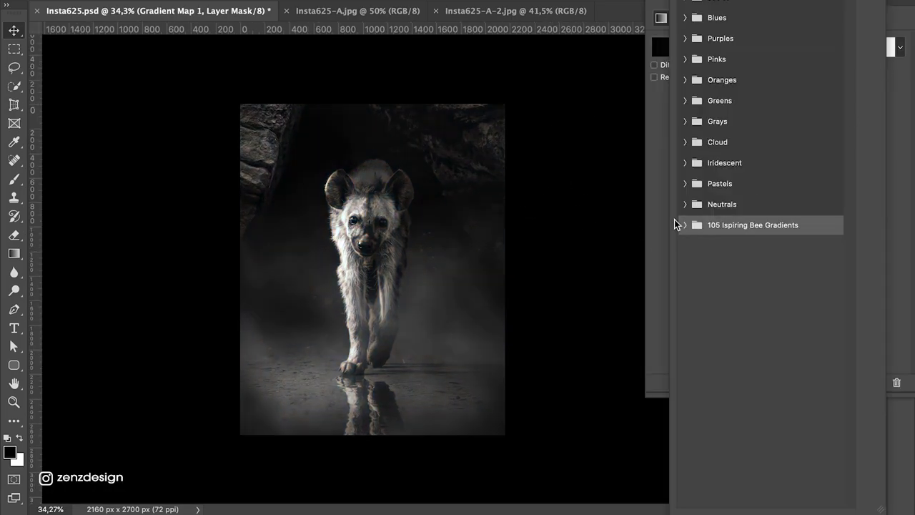
click(685, 225)
click(715, 244)
click(715, 244)
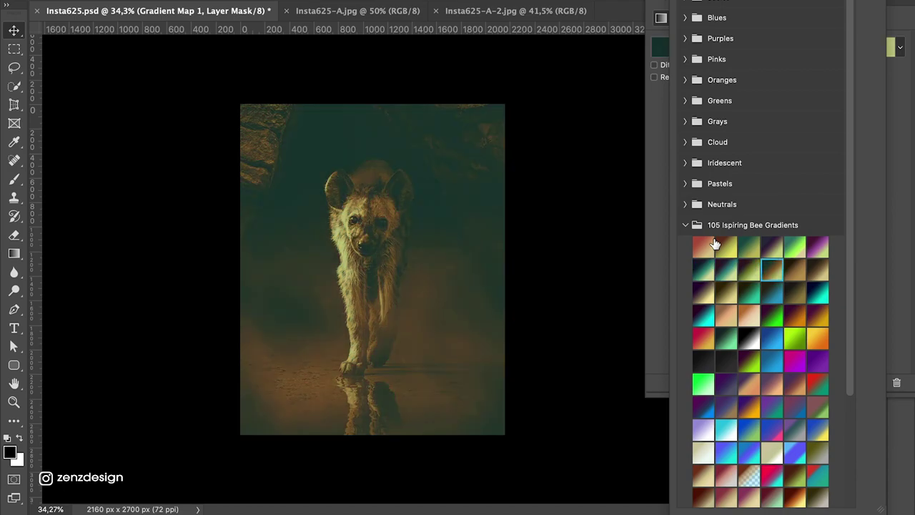
key(Escape)
click(765, 62)
click(748, 231)
drag(830, 84, 807, 80)
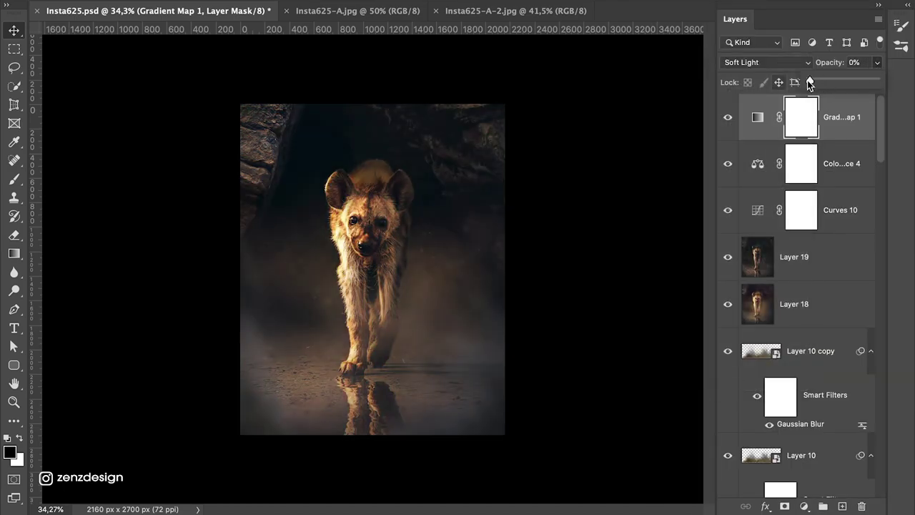